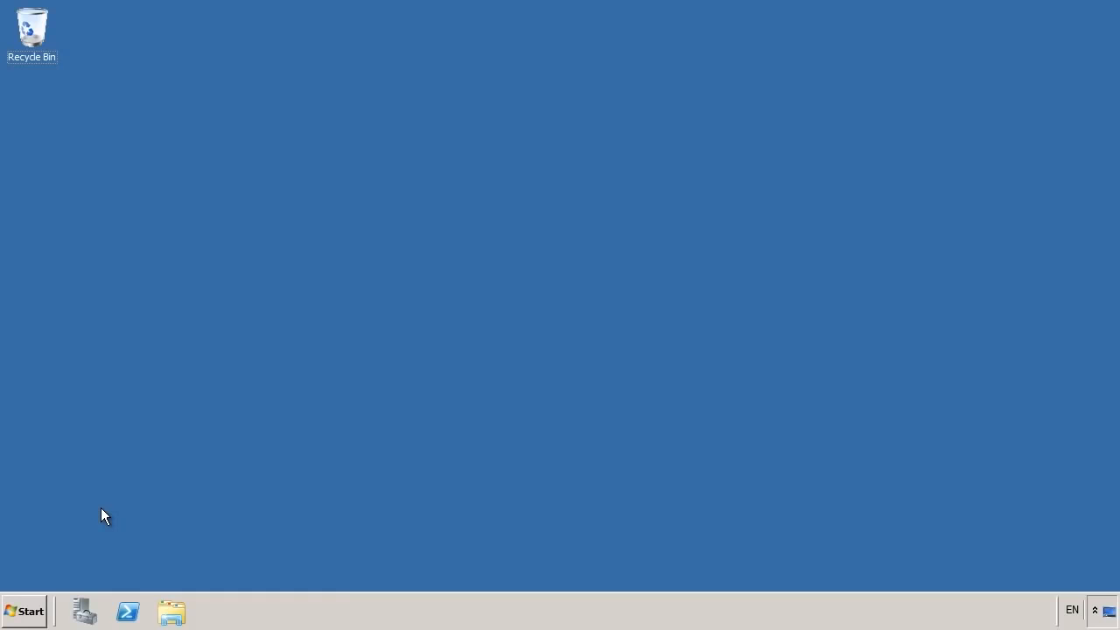
# Step: Open Group Policy Management and start editing the Default Domain Policy of training.local
pyautogui.click(25, 612)
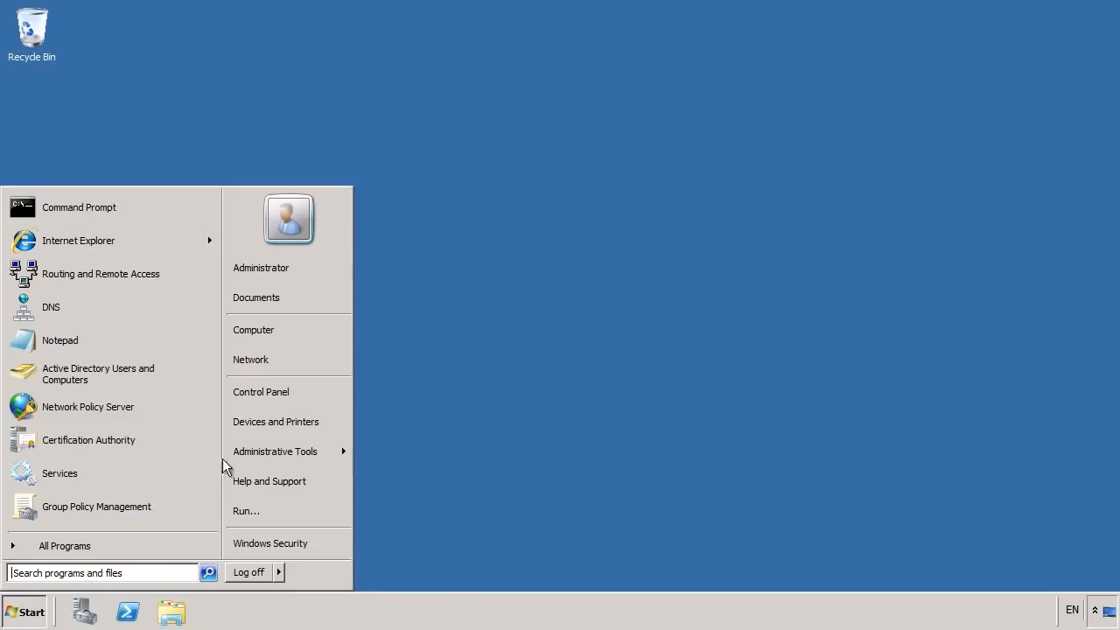
pyautogui.moveTo(246, 463)
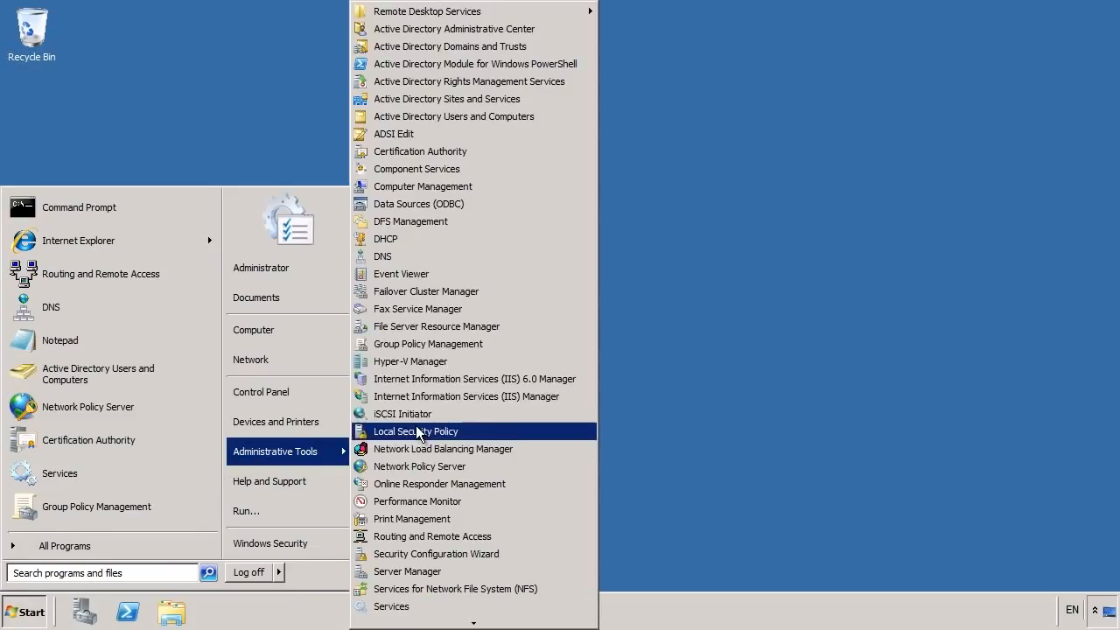
pyautogui.click(548, 340)
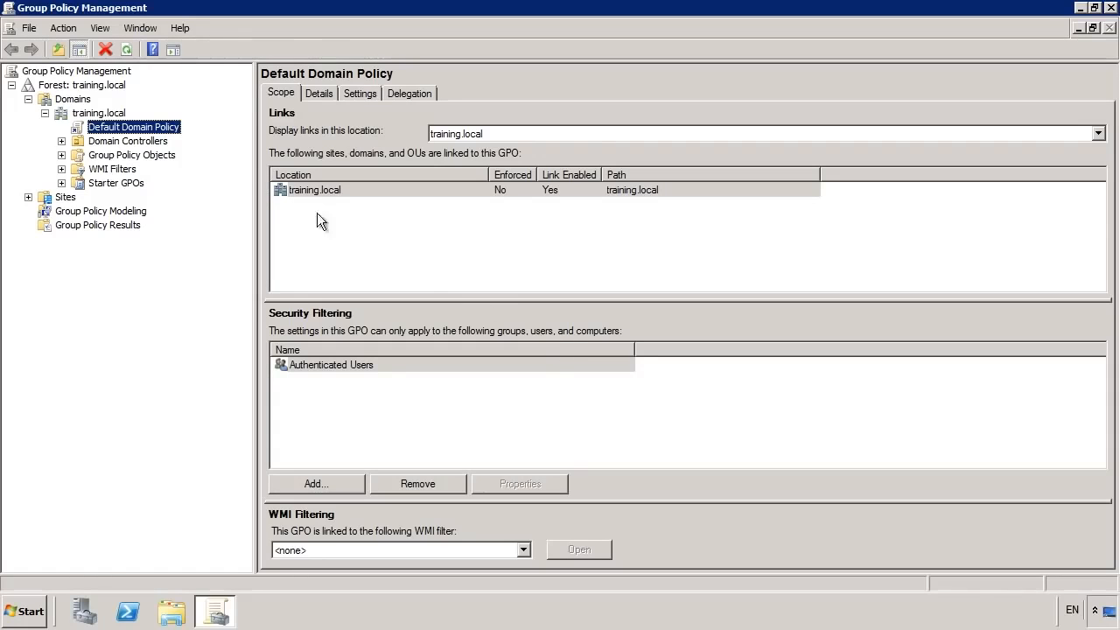
pyautogui.rightClick(155, 128)
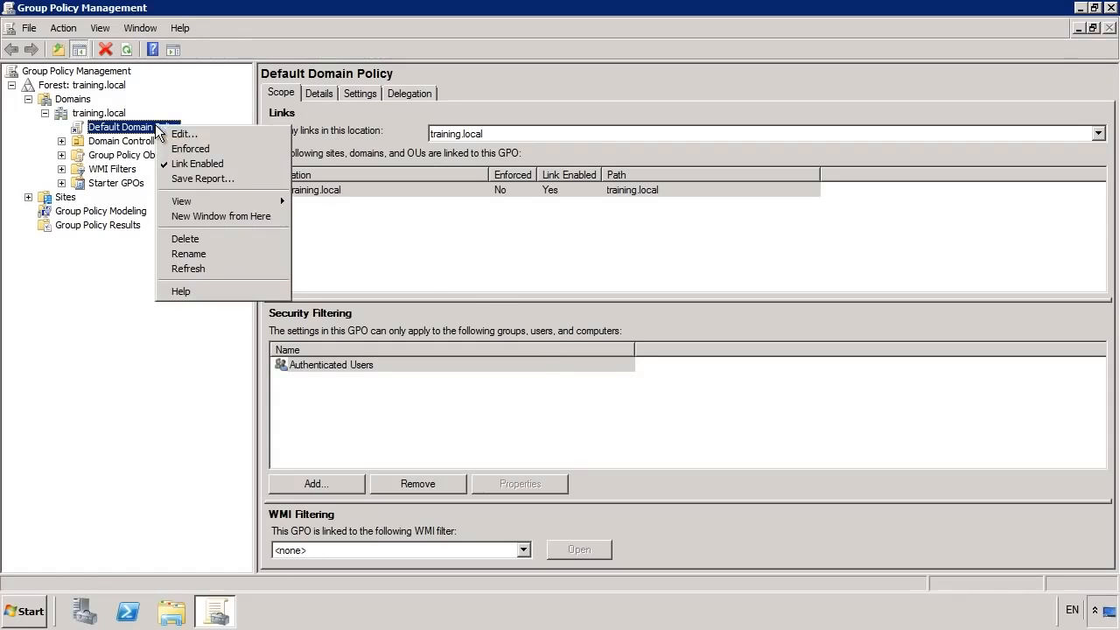
pyautogui.click(285, 133)
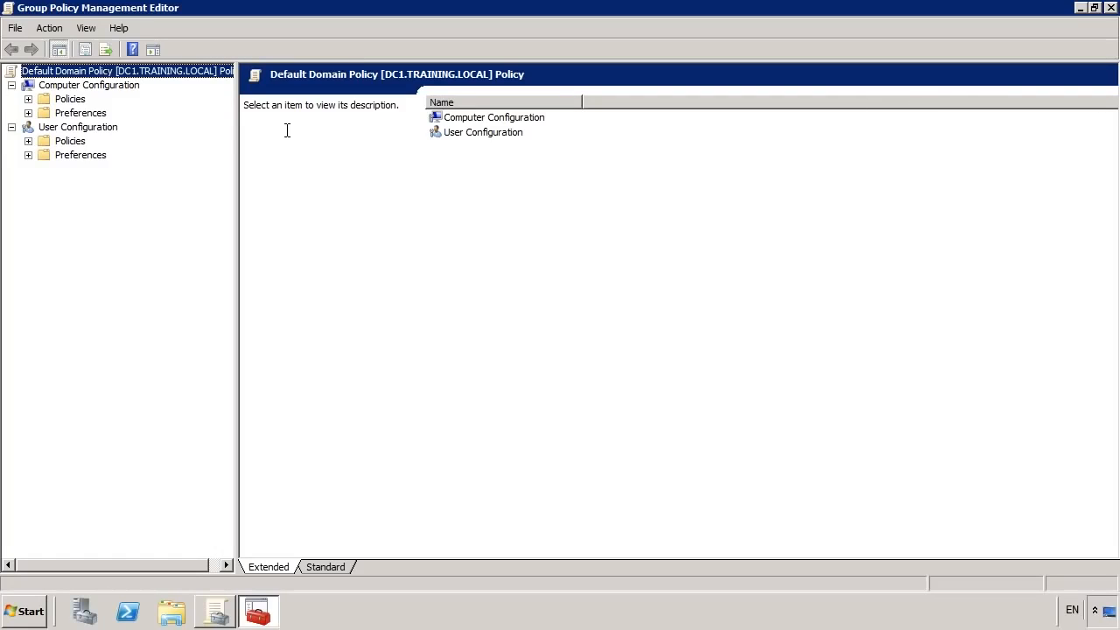
# Step: Show the BitLocker Drive Encryption settings in the Computer Configuration policies, under Administrative Templates, Windows Components
pyautogui.click(28, 99)
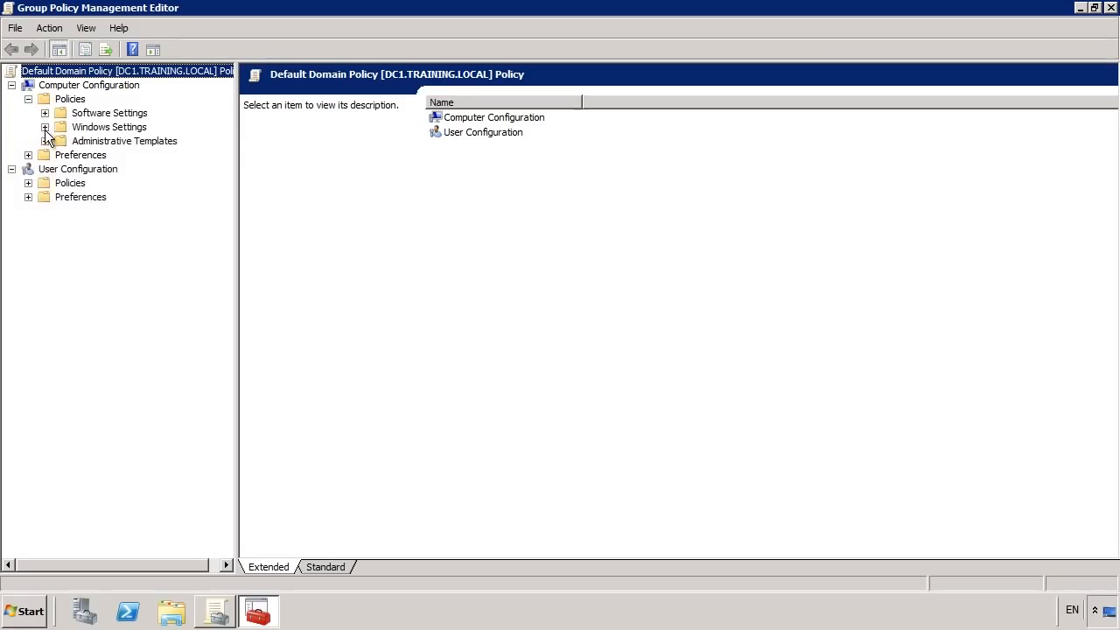
pyautogui.click(45, 141)
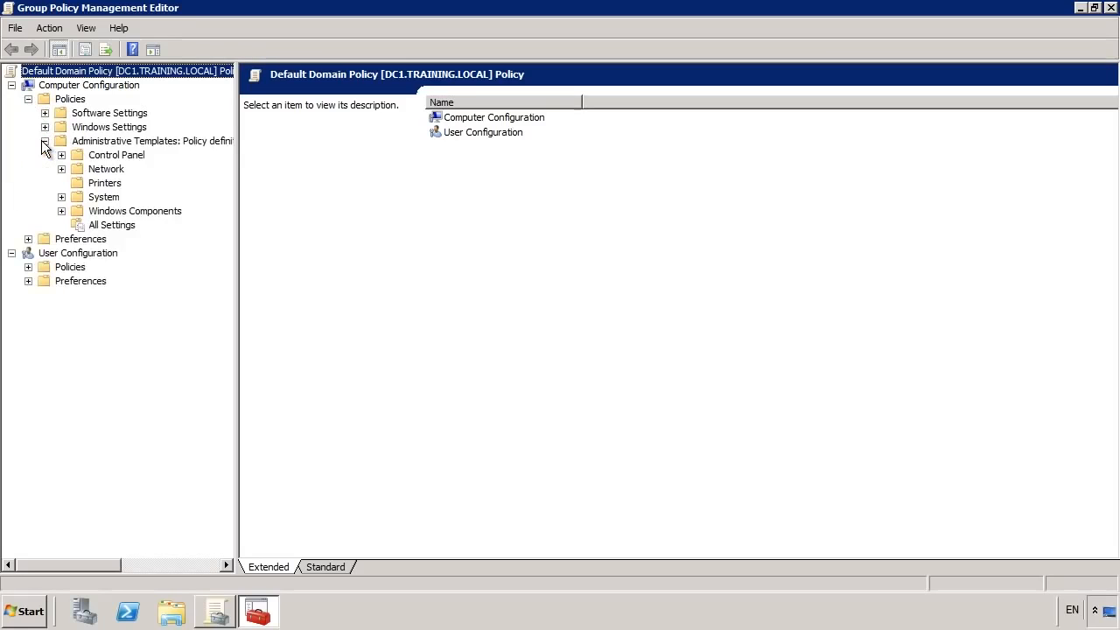
pyautogui.click(62, 211)
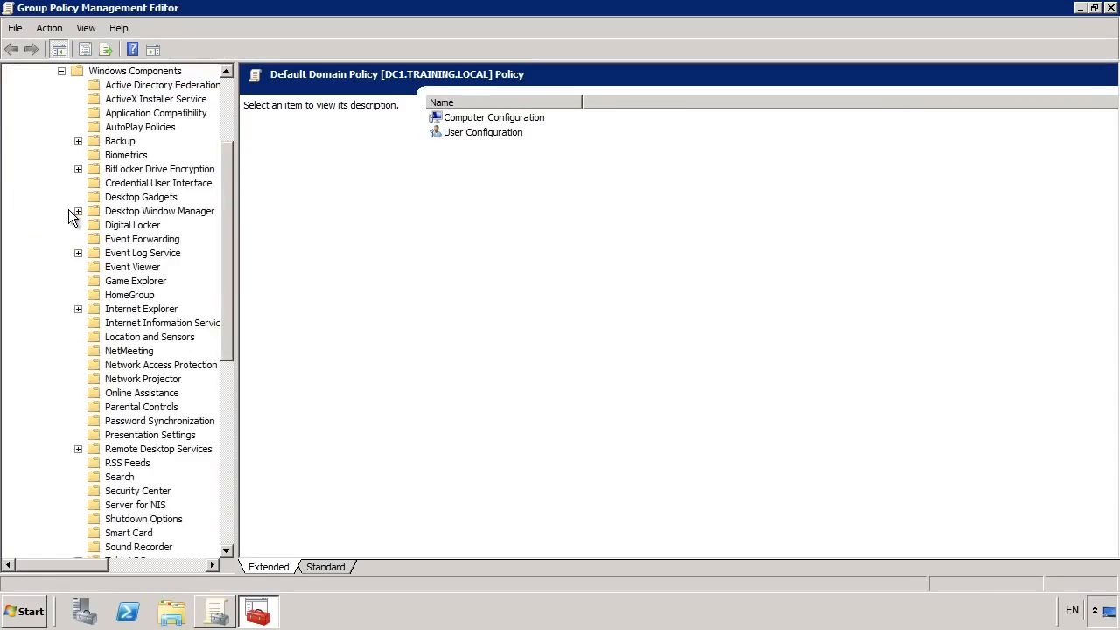
pyautogui.click(151, 170)
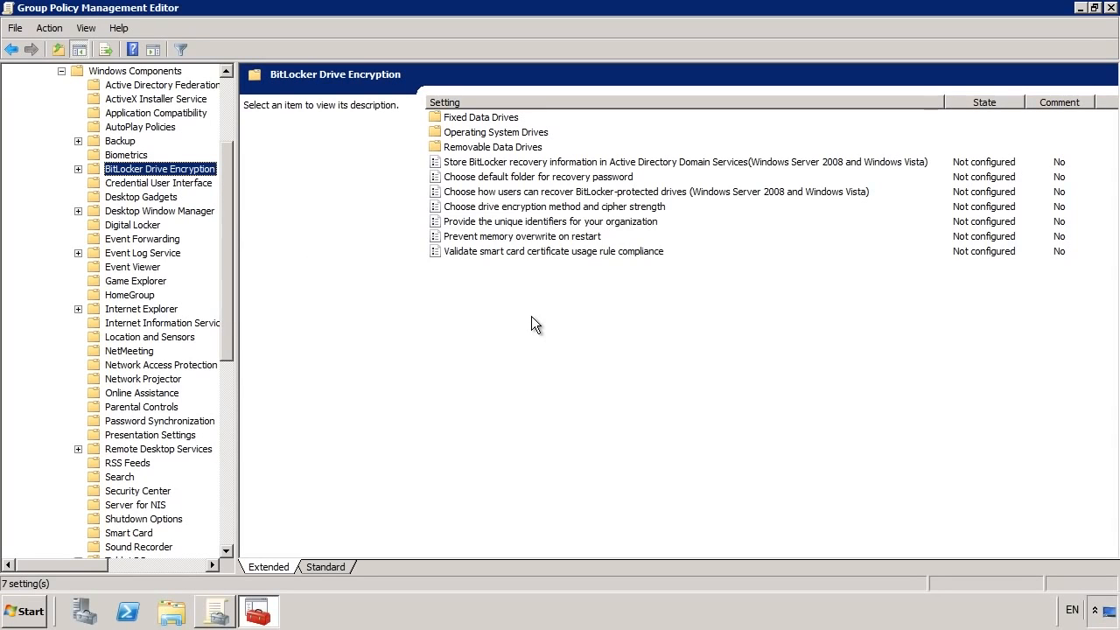
# Step: Enable storing BitLocker recovery information in Active Directory Domain Services, keeping Recovery passwords and key packages, and advance to the next setting
pyautogui.click(557, 163)
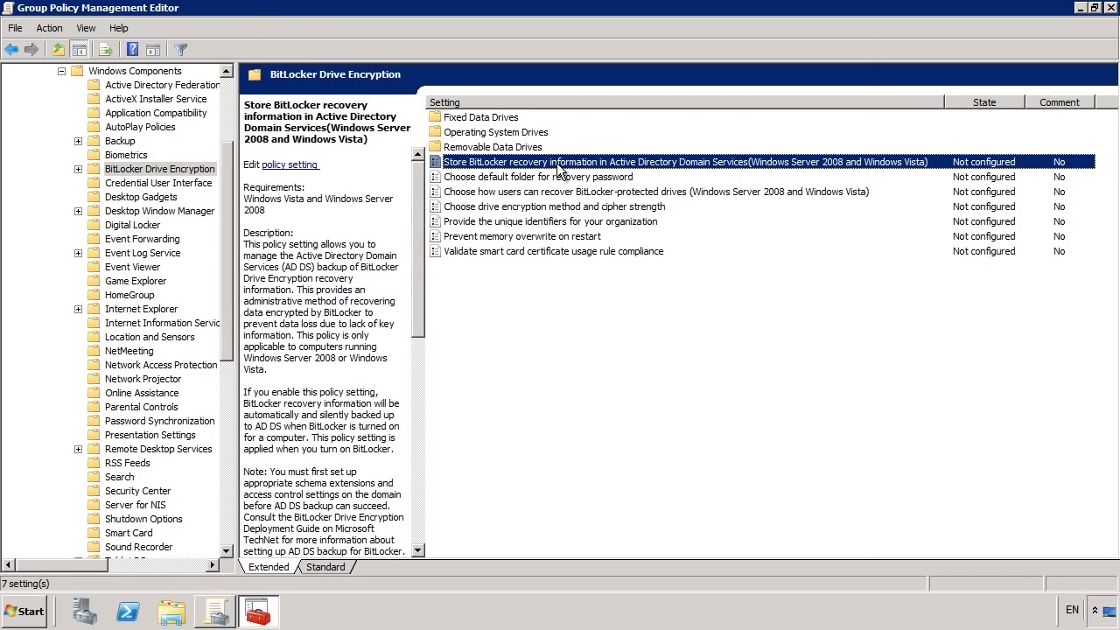
pyautogui.doubleClick(557, 163)
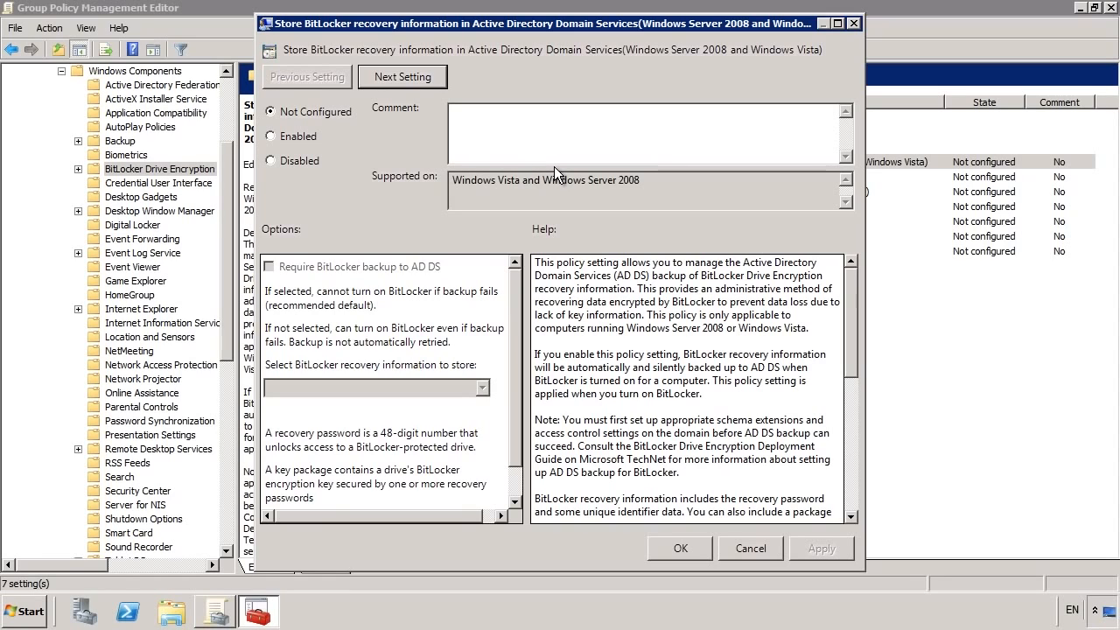
pyautogui.click(271, 136)
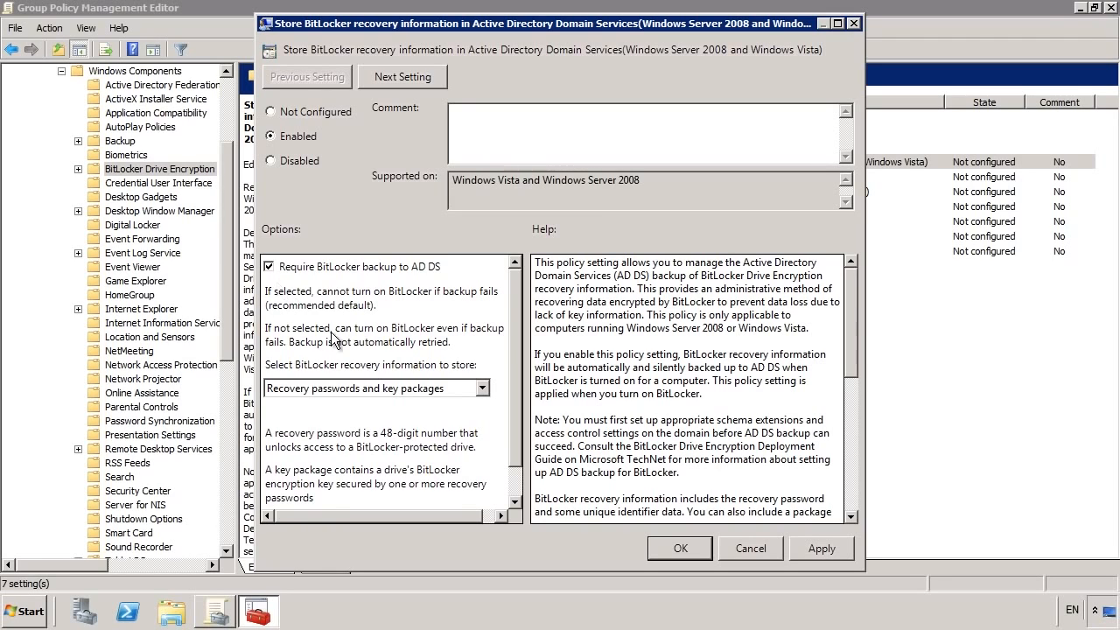
pyautogui.click(482, 390)
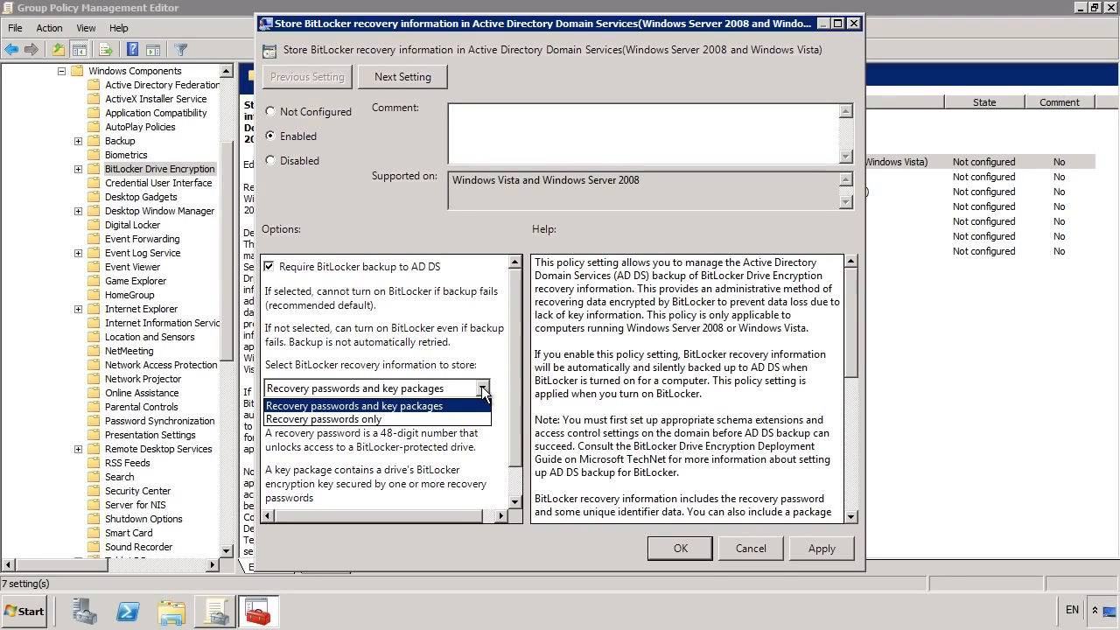
pyautogui.click(483, 388)
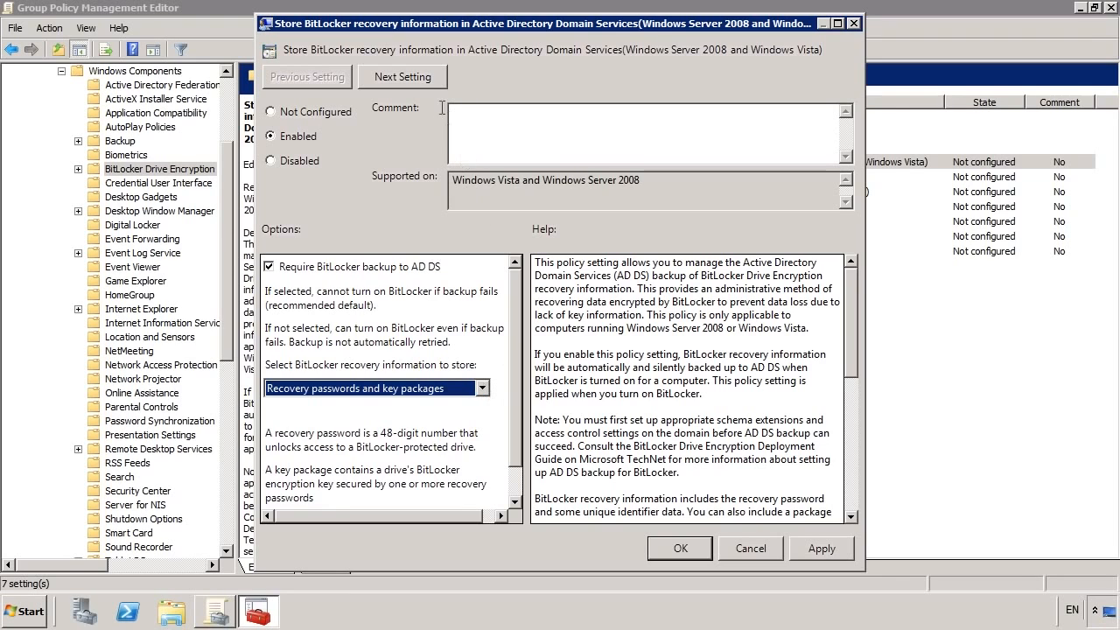
pyautogui.click(420, 79)
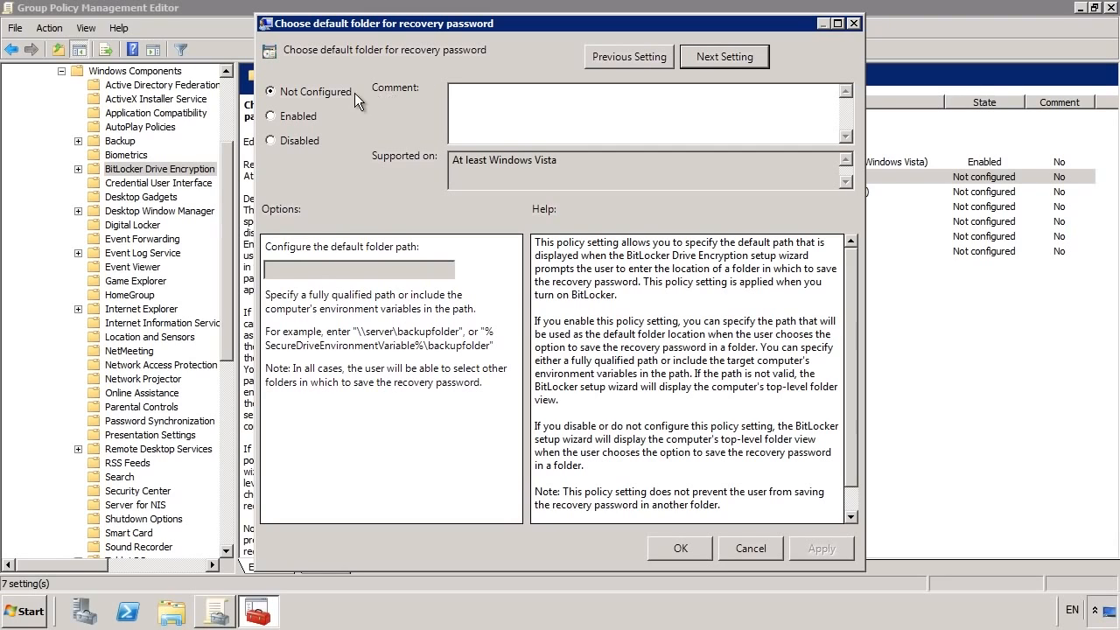
# Step: Enable the default recovery password folder policy with the path \\fs1\bitlockerbackup and go on to the next setting
pyautogui.click(293, 116)
pyautogui.write('\\fs1\\bitlockerbackup')
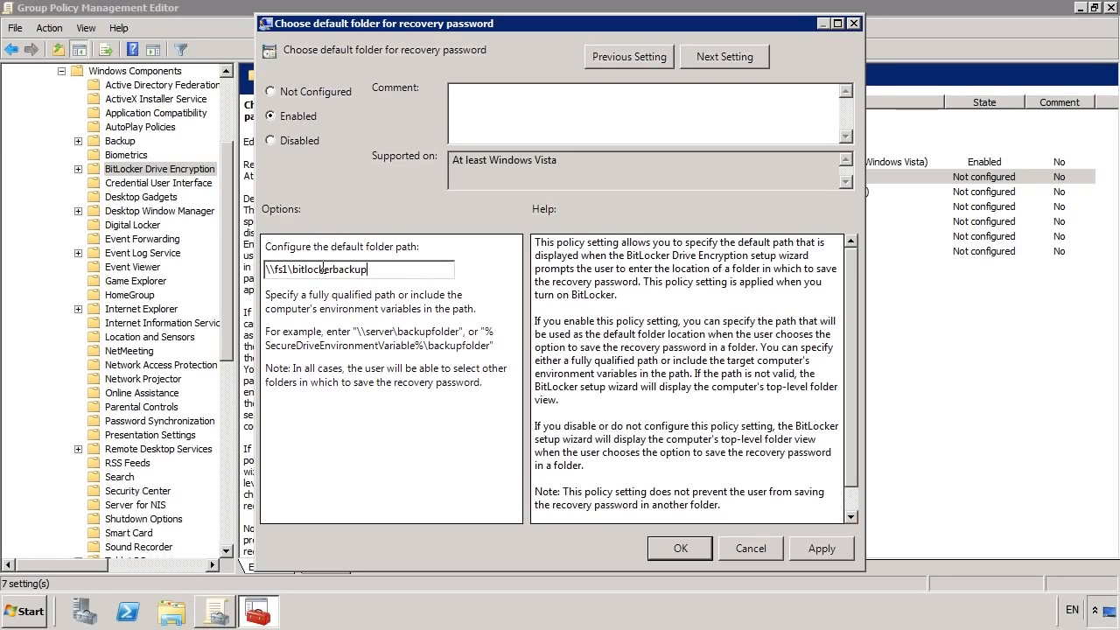
pyautogui.click(717, 63)
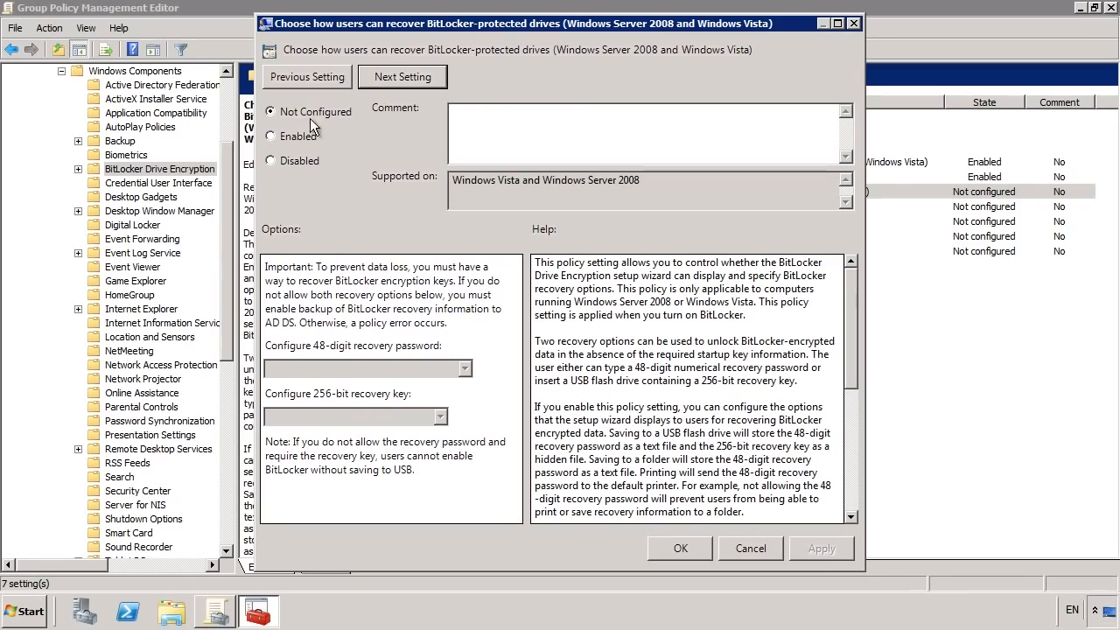
# Step: Enable the policy for how users recover BitLocker-protected drives, keeping the recovery password and recovery key required, and advance to the next setting
pyautogui.click(274, 136)
pyautogui.click(465, 368)
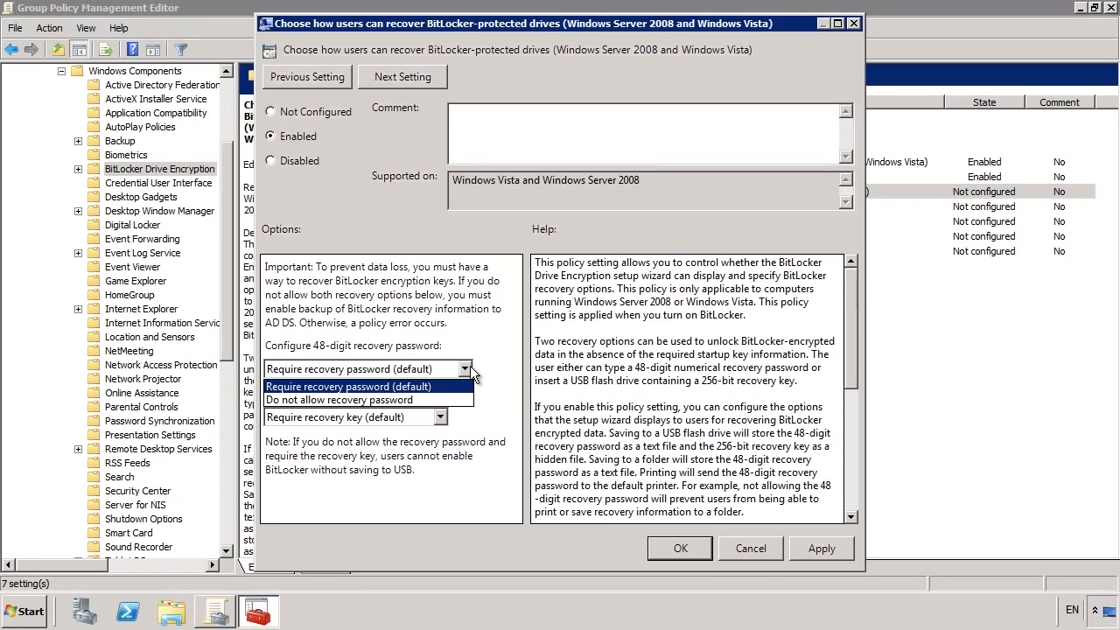
pyautogui.click(470, 366)
pyautogui.click(440, 417)
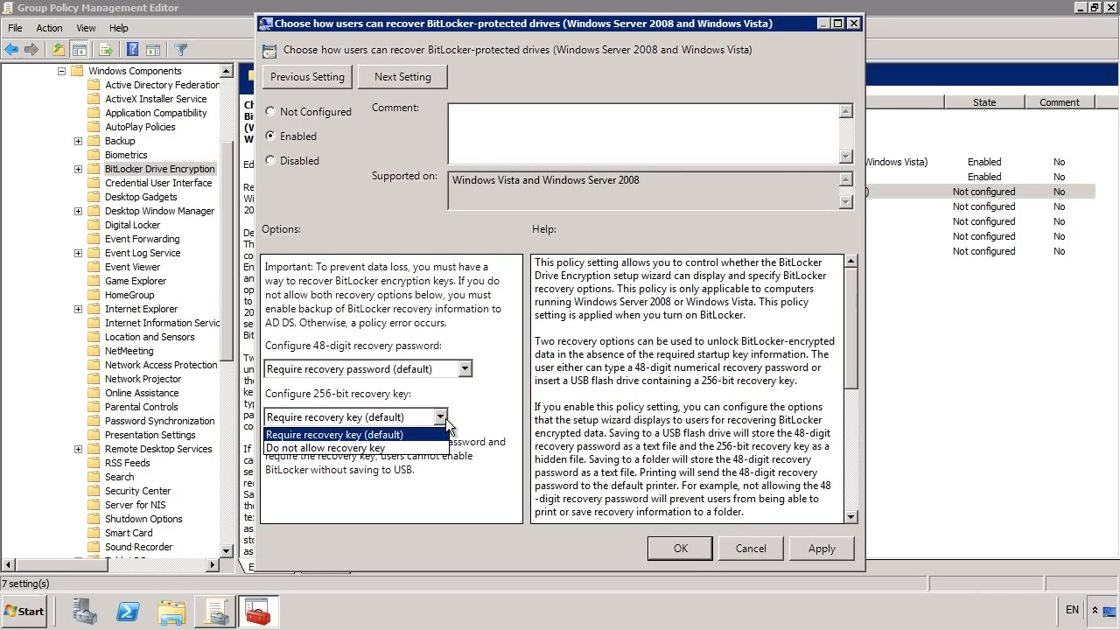
pyautogui.click(425, 77)
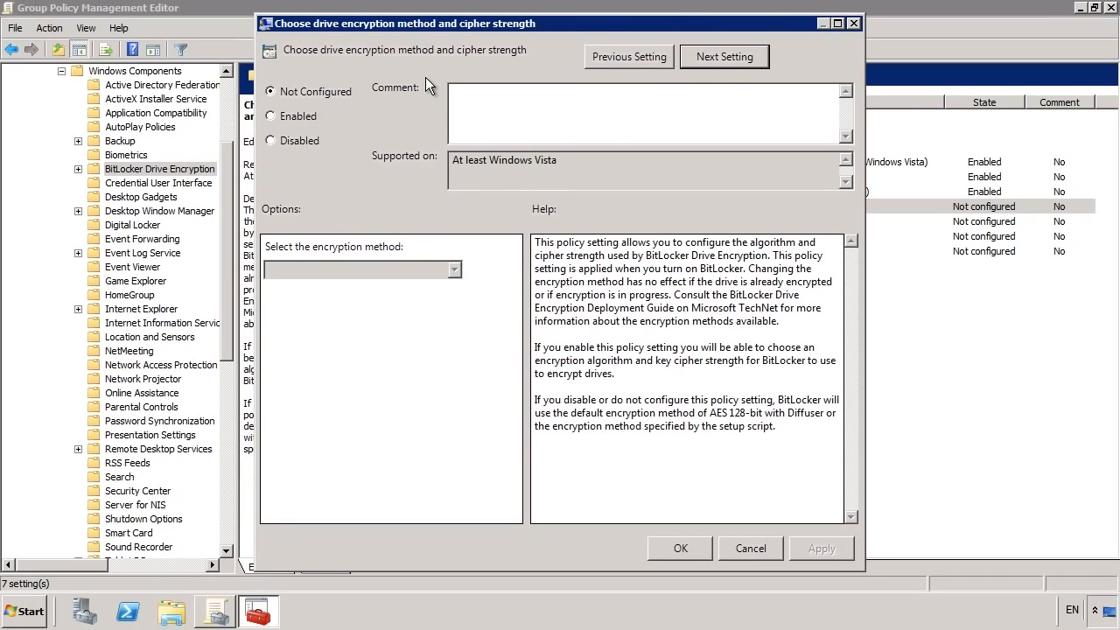
# Step: Enable the drive encryption method policy with AES 128-bit with Diffuser (default) and move on to the next setting
pyautogui.click(270, 115)
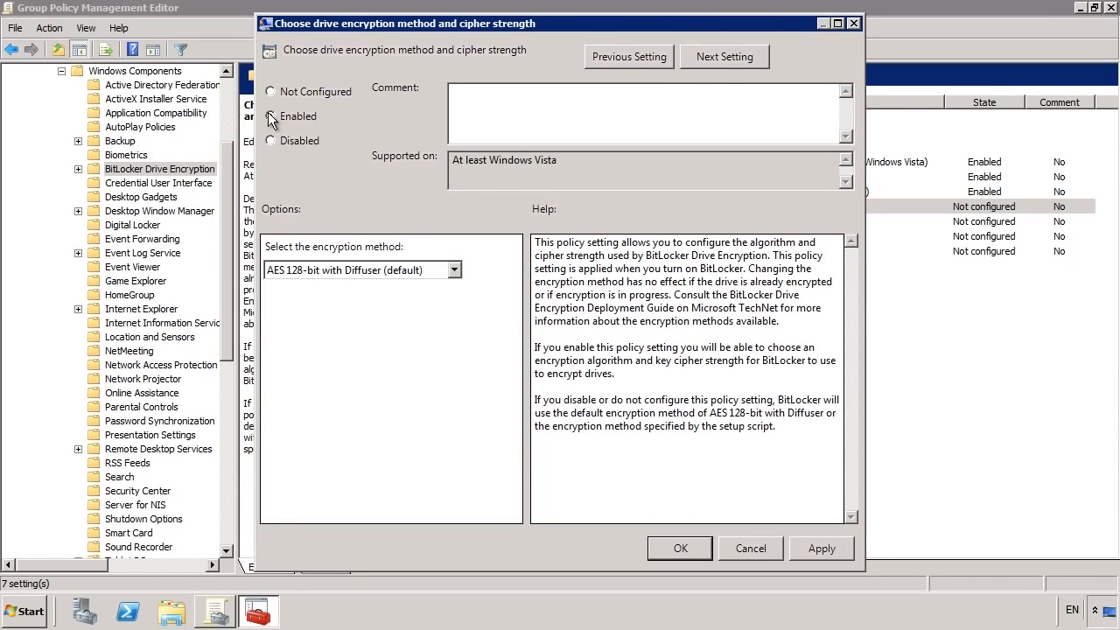
pyautogui.click(454, 271)
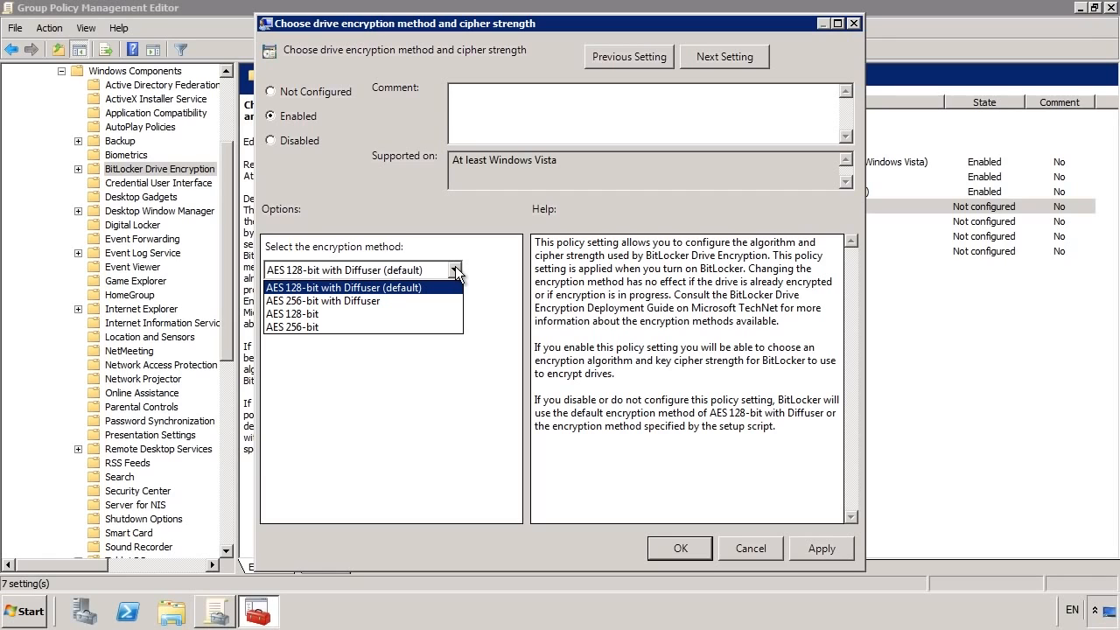
pyautogui.click(712, 60)
pyautogui.click(711, 59)
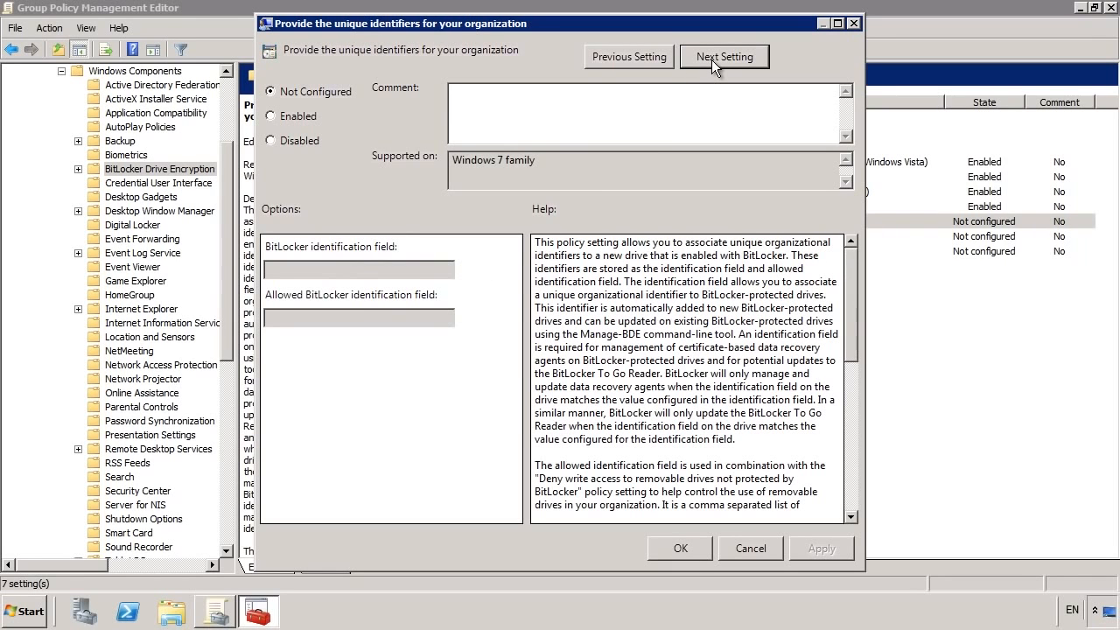
# Step: Enable the organization's unique identifiers policy with itfreetraining in both the BitLocker identification and allowed identification fields
pyautogui.click(298, 117)
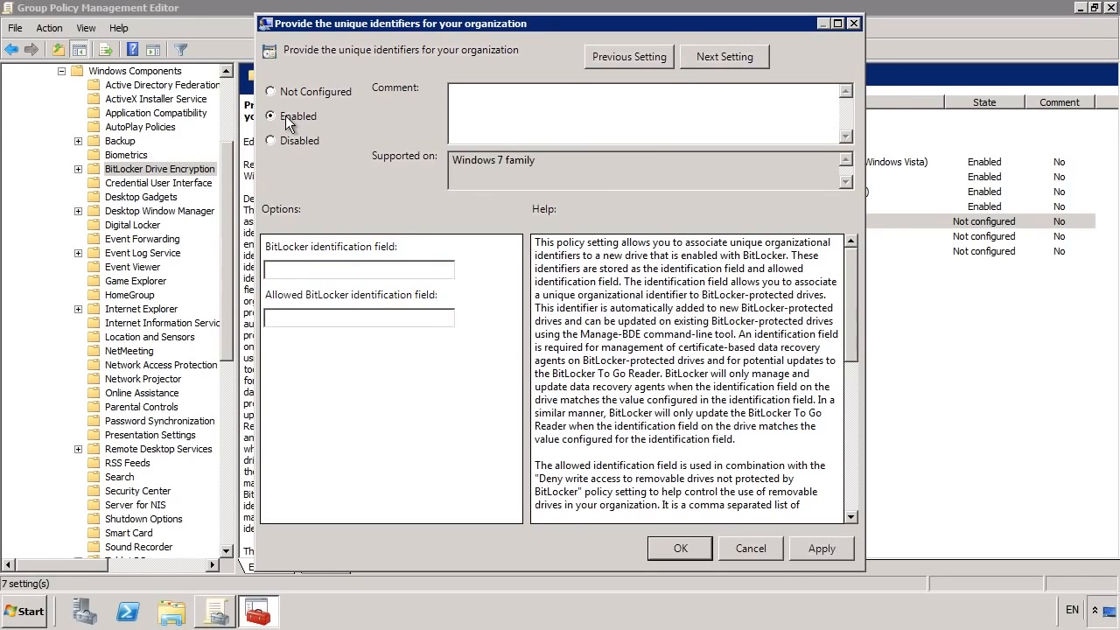
pyautogui.click(318, 269)
pyautogui.write('itfreetrai')
pyautogui.press('Tab')
pyautogui.write('itfreetraining')
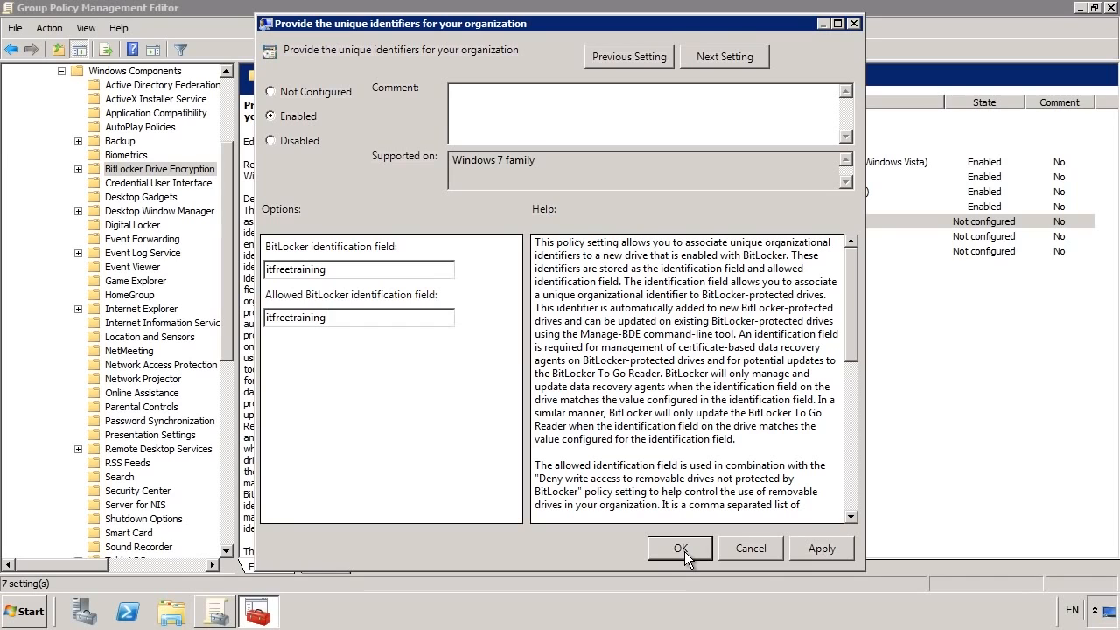
pyautogui.click(685, 551)
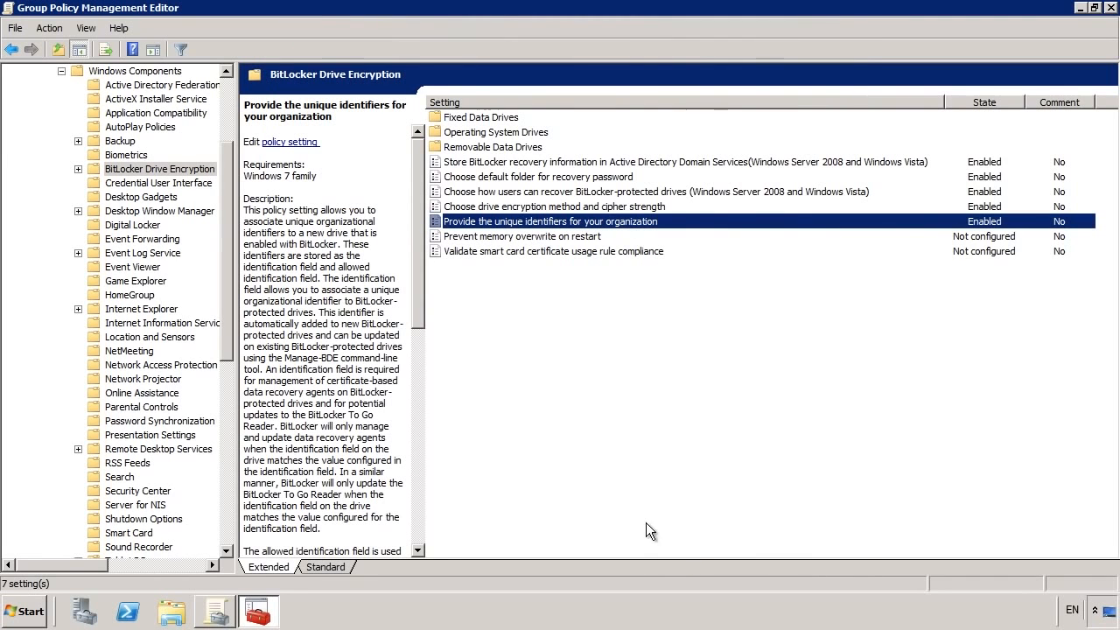
# Step: Expand BitLocker Drive Encryption and go through its fixed and operating system drive folders to the Removable Data Drives settings
pyautogui.click(78, 170)
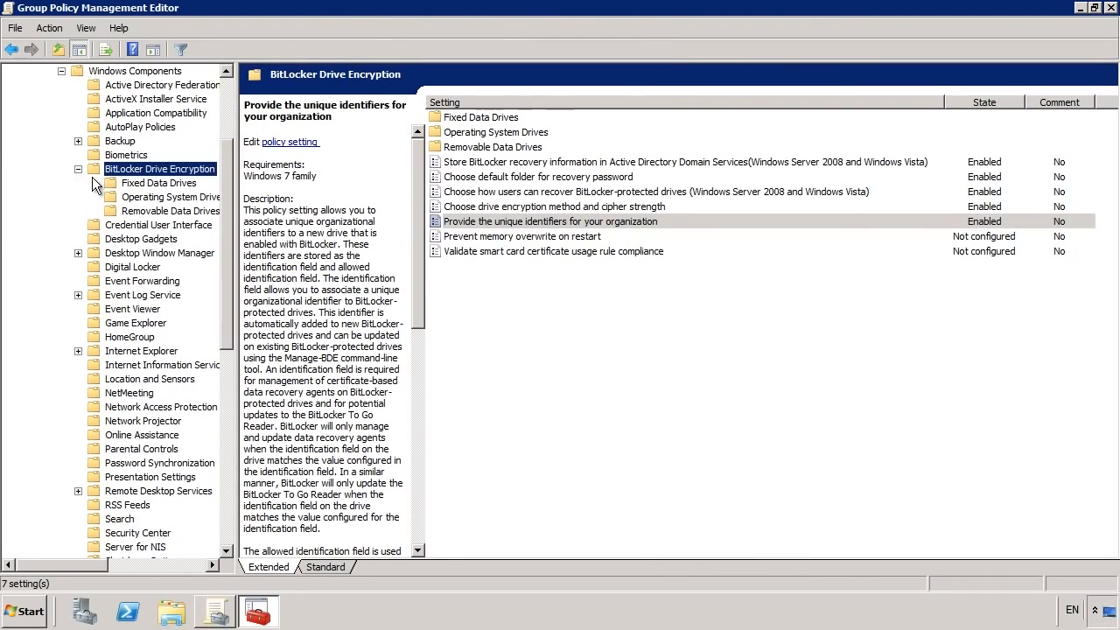
pyautogui.moveTo(250, 188); pyautogui.dragTo(257, 191)
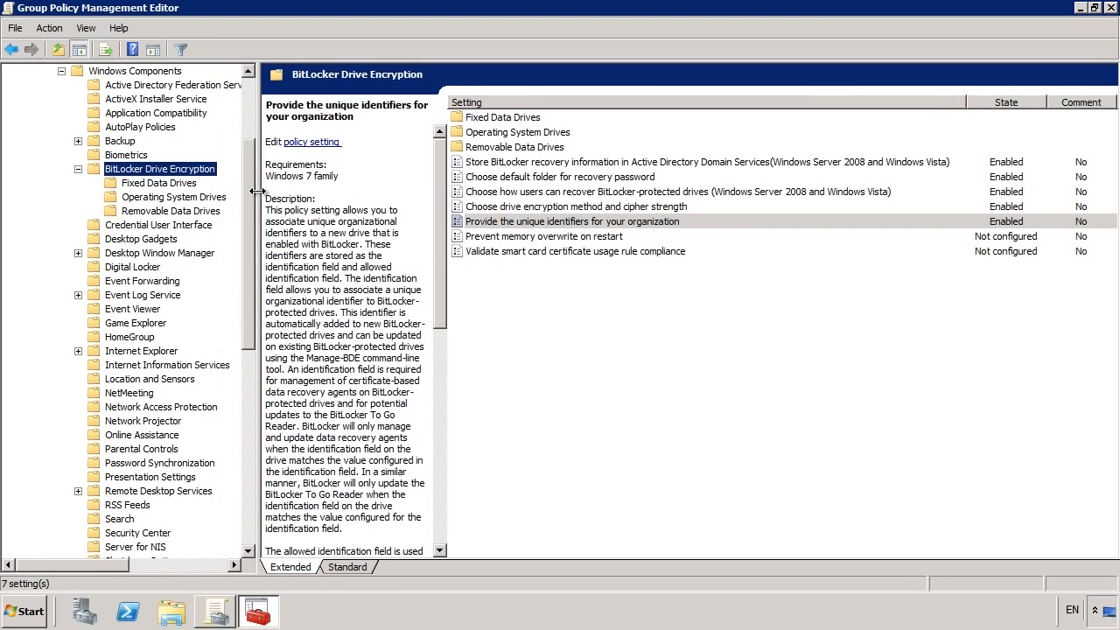
pyautogui.click(166, 184)
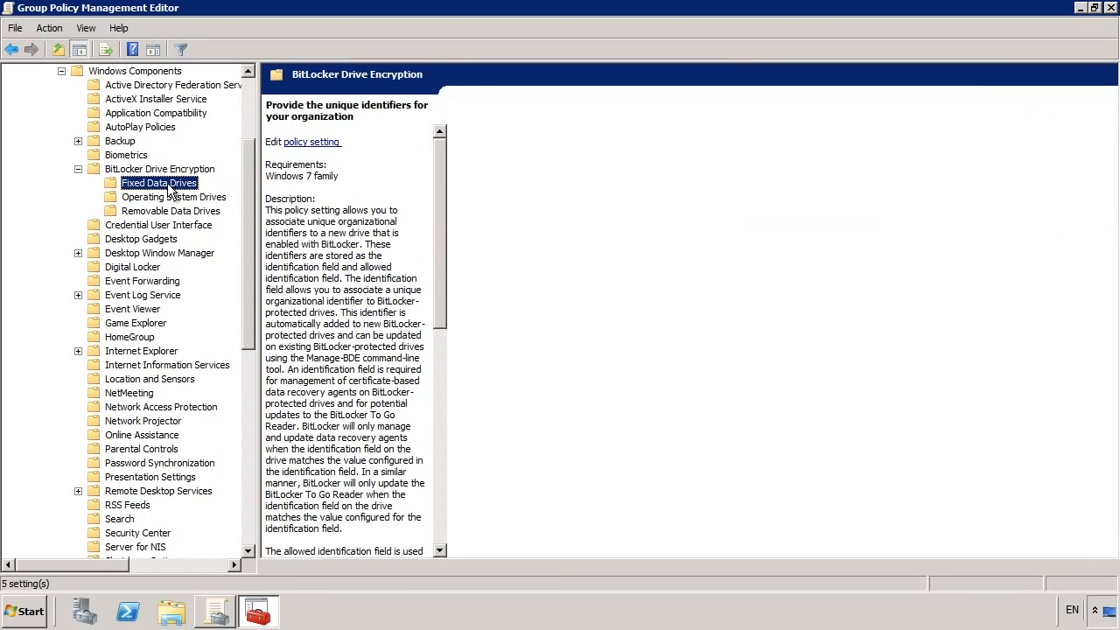
pyautogui.click(173, 200)
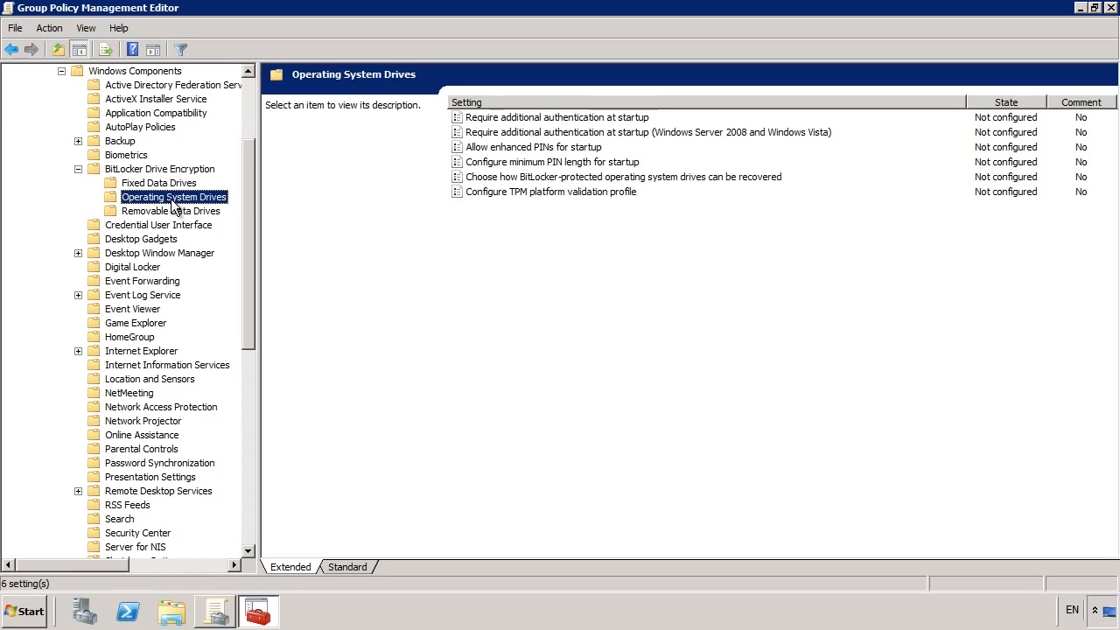
pyautogui.click(174, 213)
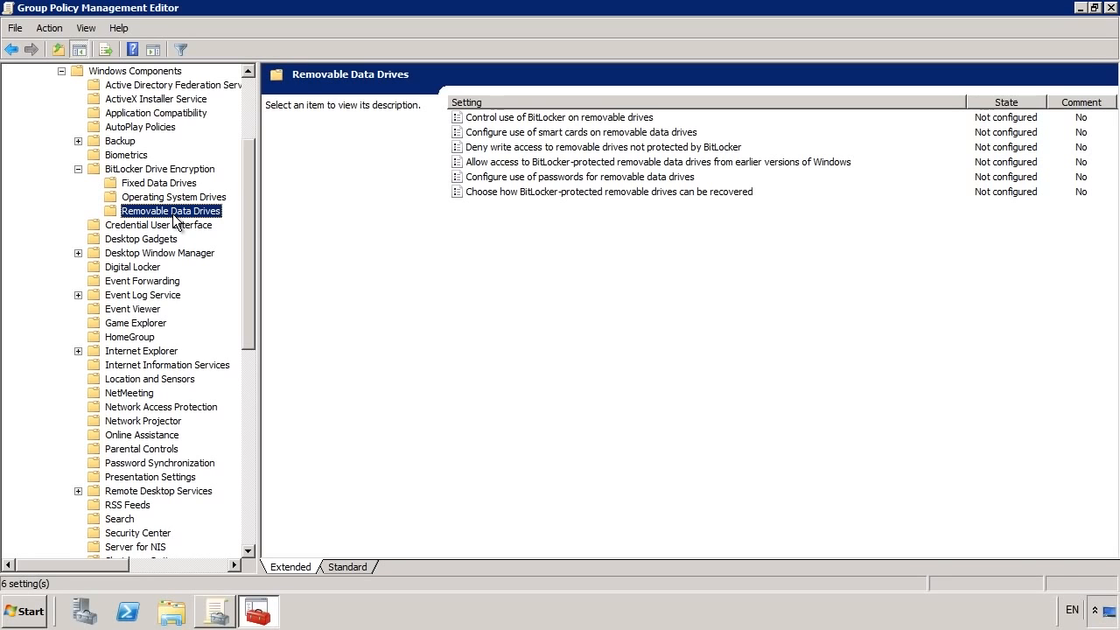
# Step: Enable the policy for how BitLocker-protected removable drives can be recovered, with the 48-digit recovery password and 256-bit recovery key allowed and setup wizard recovery options not omitted
pyautogui.click(474, 192)
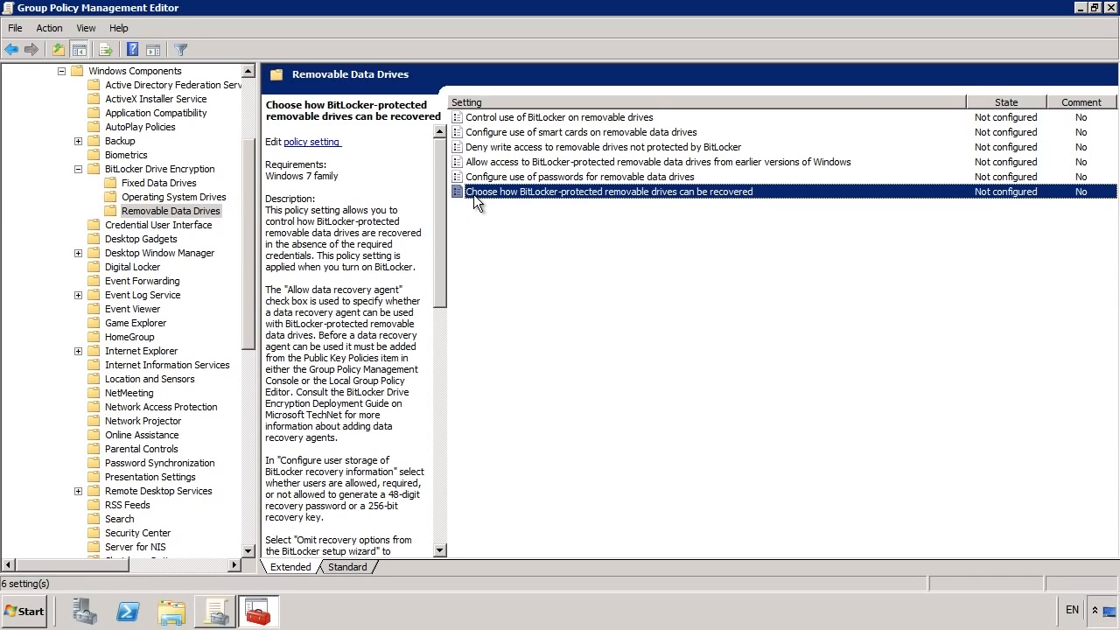
pyautogui.doubleClick(474, 193)
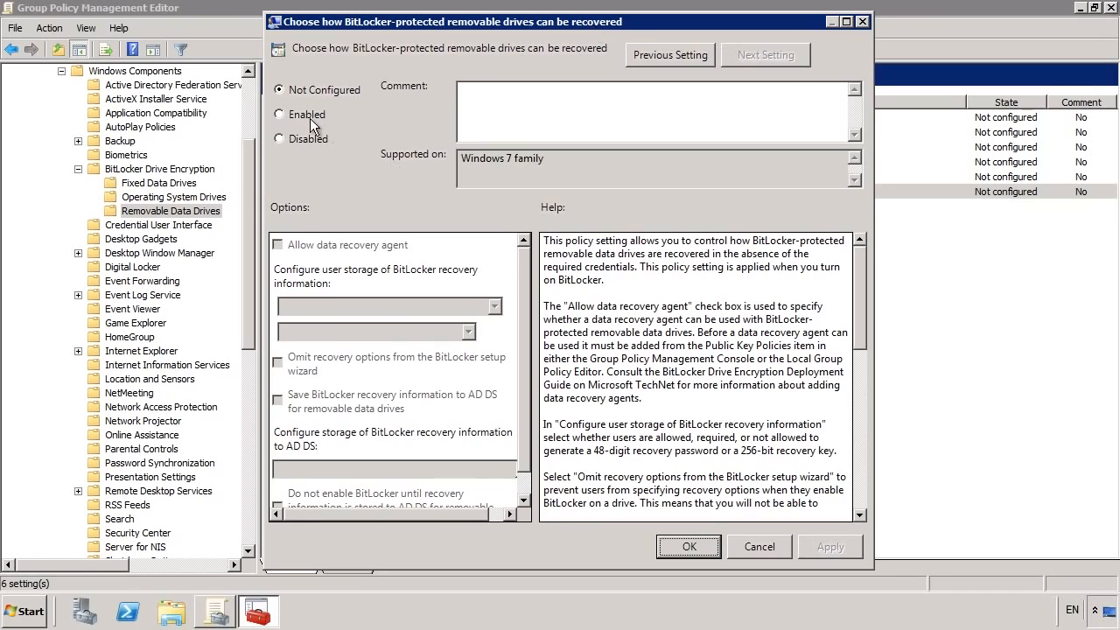
pyautogui.click(283, 112)
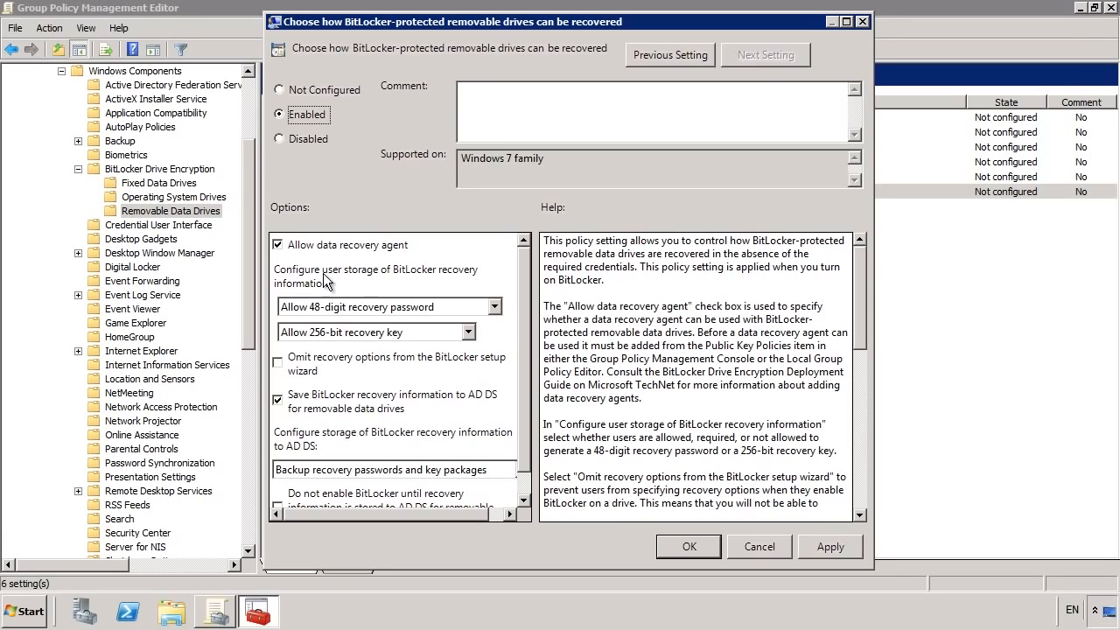
pyautogui.click(496, 306)
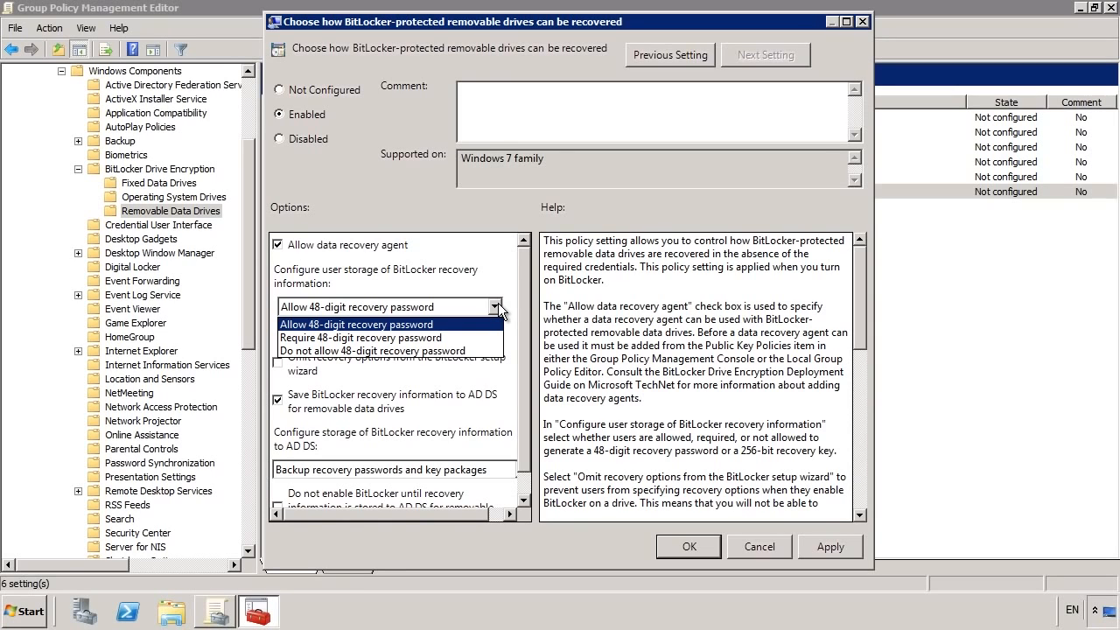
pyautogui.click(498, 302)
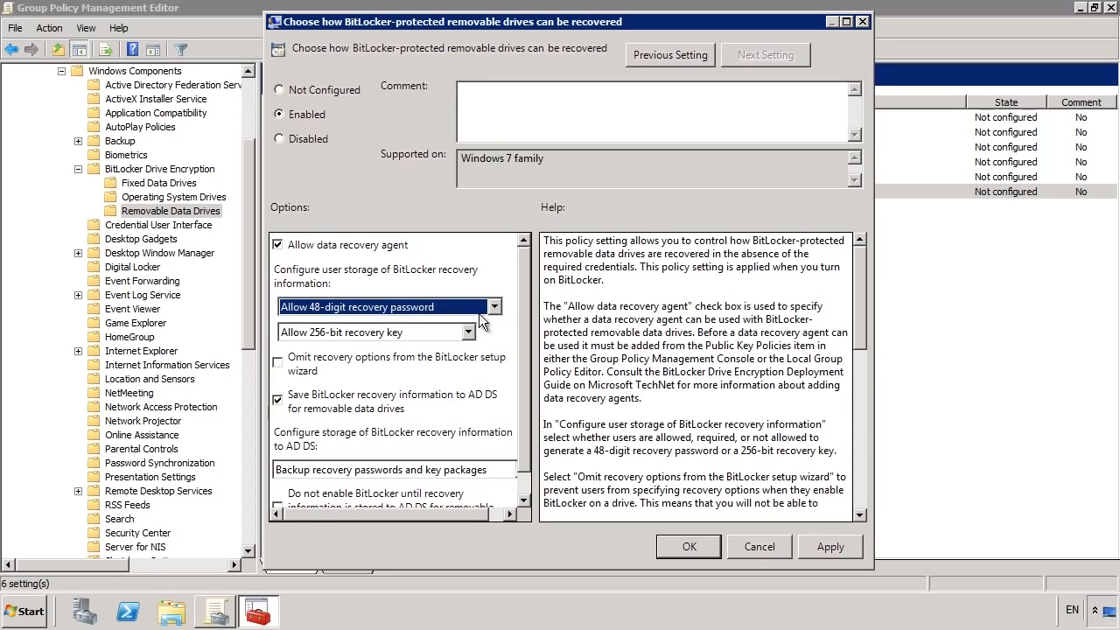
pyautogui.click(470, 333)
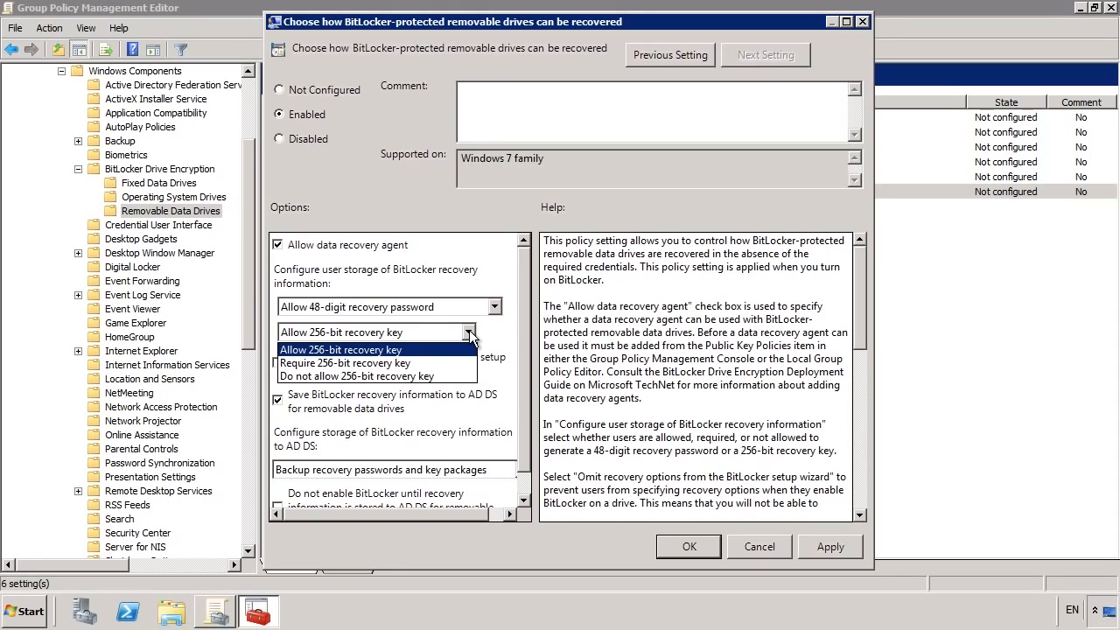
pyautogui.click(470, 333)
pyautogui.click(277, 362)
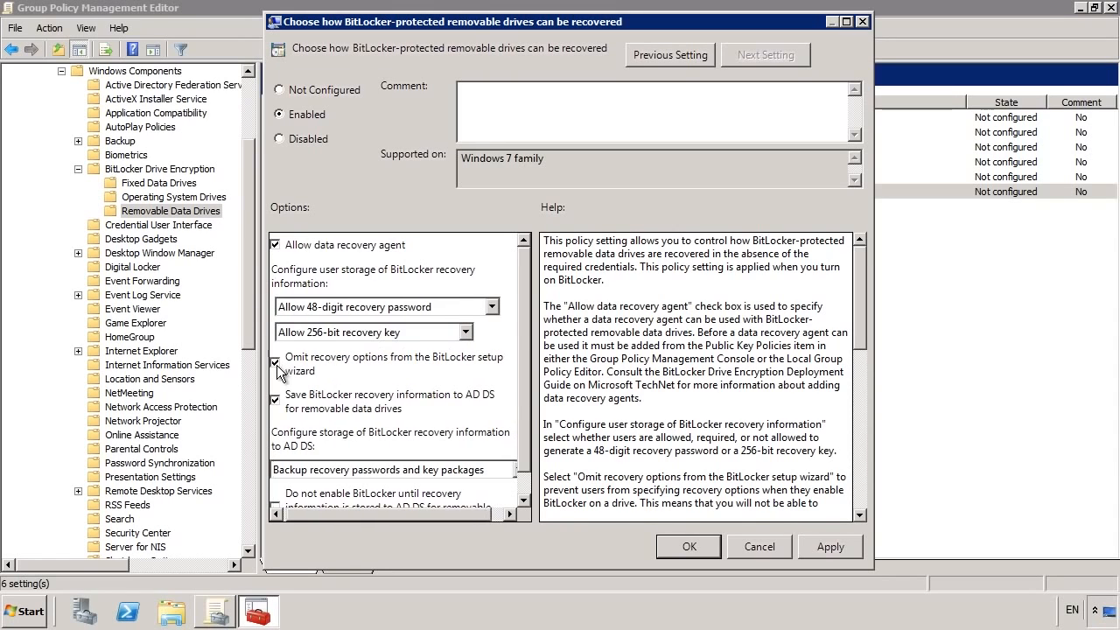
pyautogui.click(277, 368)
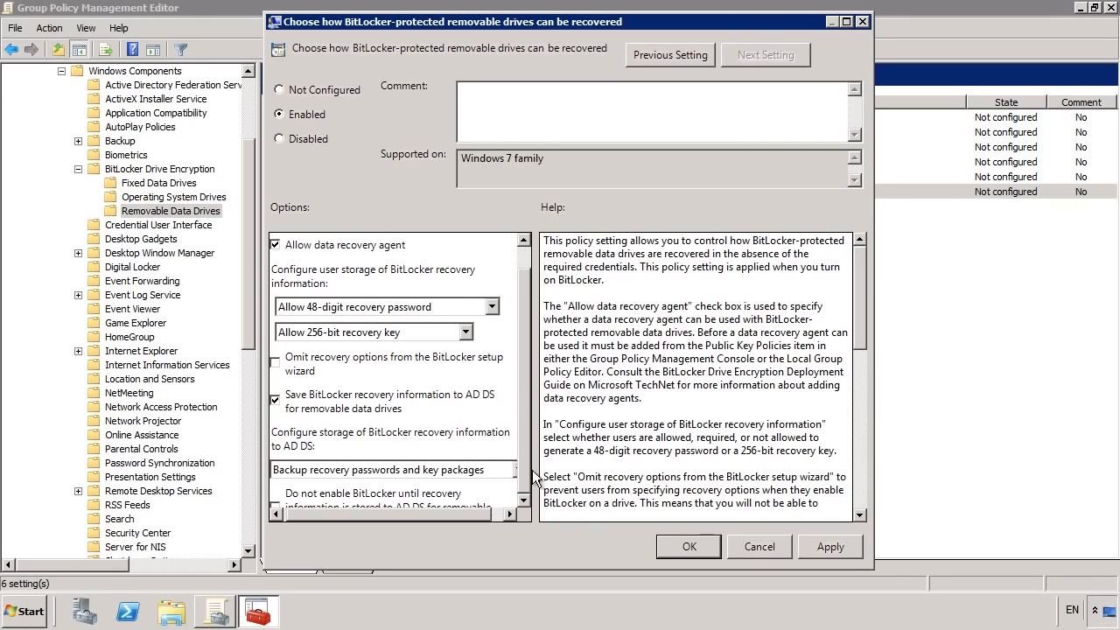
# Step: Back up recovery passwords and key packages to AD DS, block BitLocker until recovery information is stored there, and save the removable drives policy
pyautogui.scroll(-1, 509, 469)
pyautogui.click(514, 447)
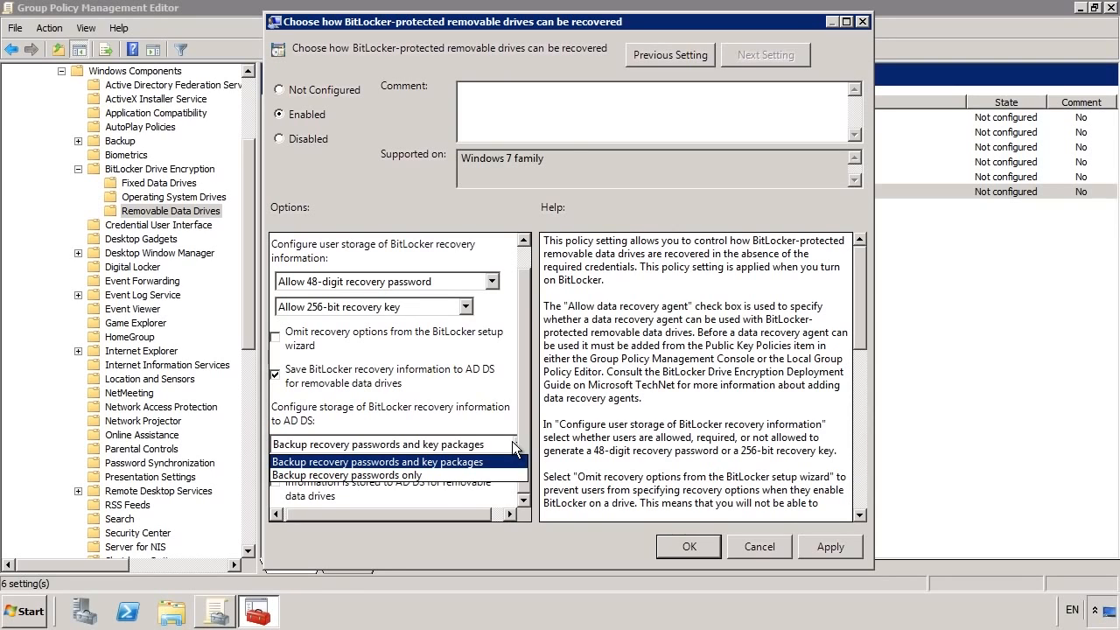
pyautogui.click(514, 446)
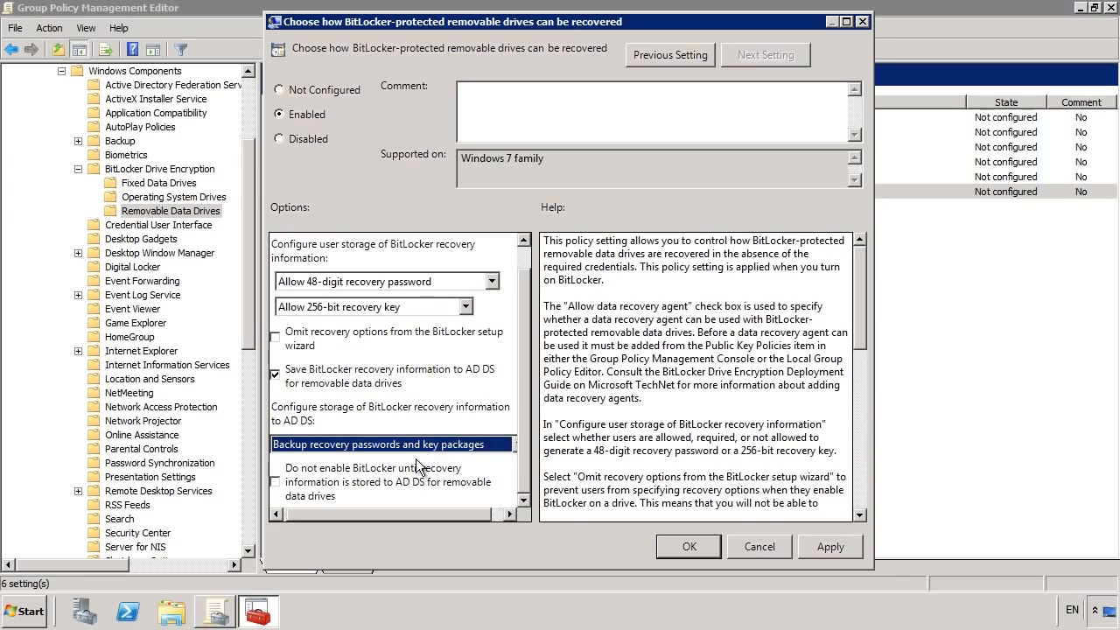
pyautogui.click(276, 482)
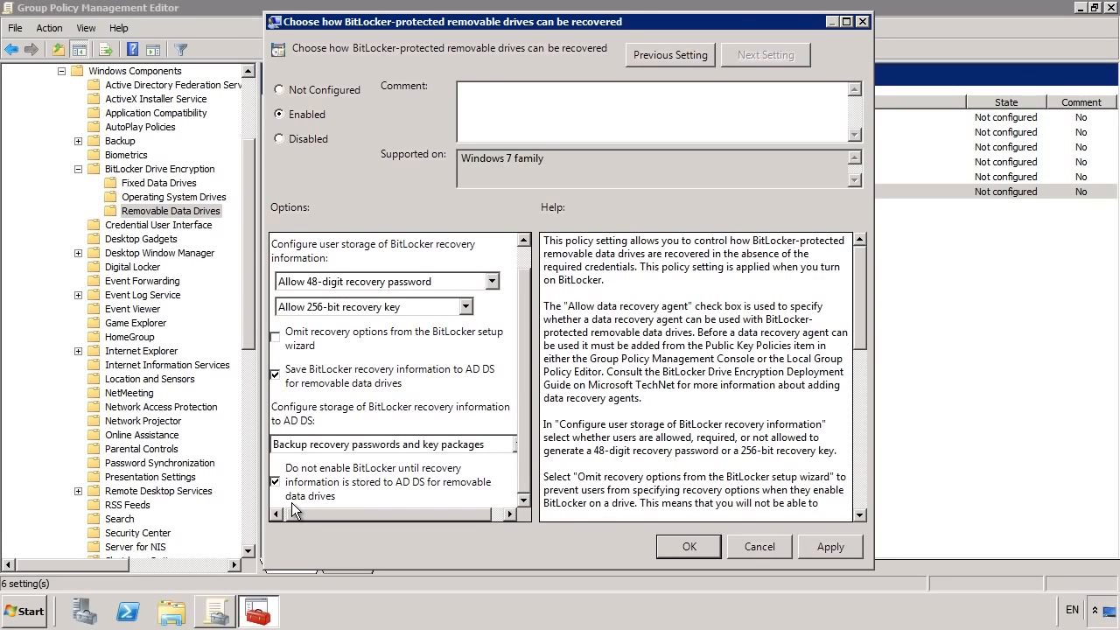
pyautogui.click(688, 546)
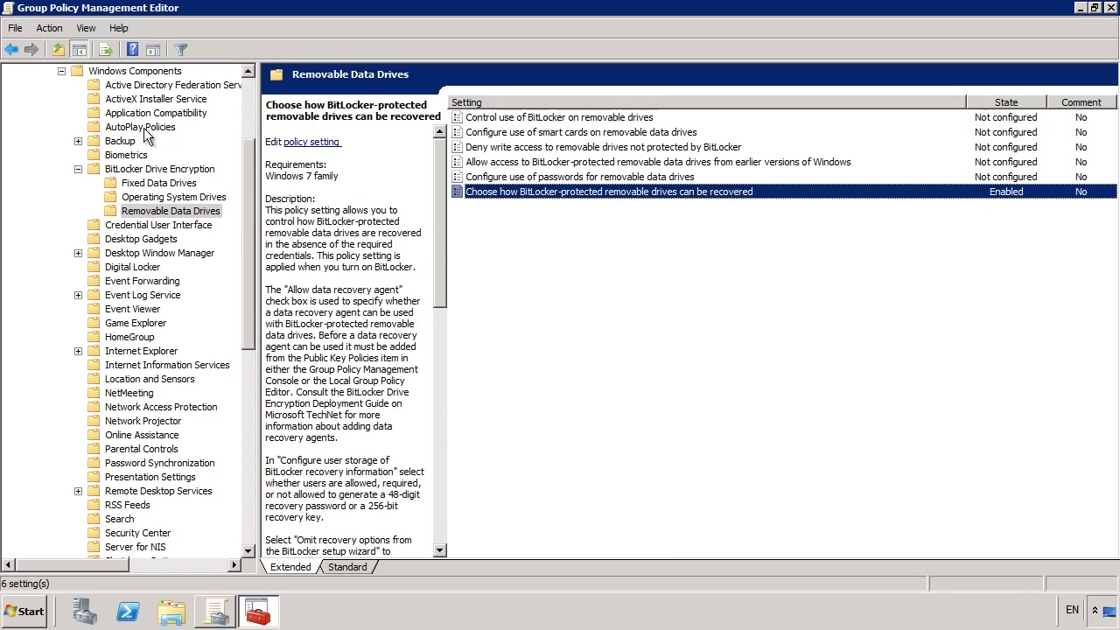
# Step: Collapse Windows Components and go to BitLocker Drive Encryption in Public Key Policies under the computer's Windows Settings, Security Settings
pyautogui.click(61, 71)
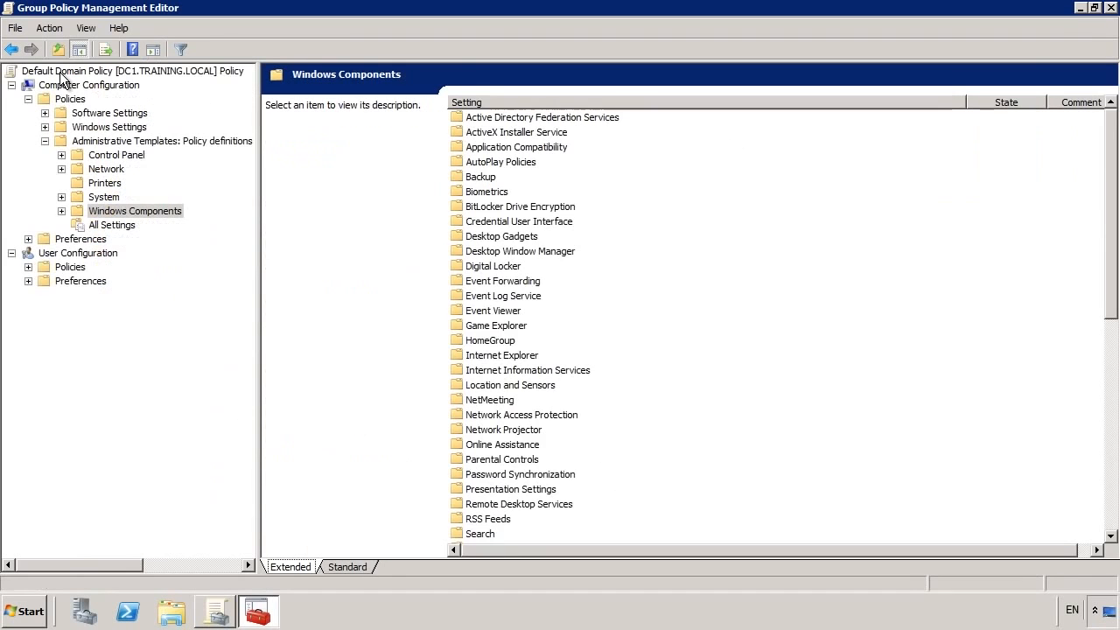
pyautogui.doubleClick(91, 128)
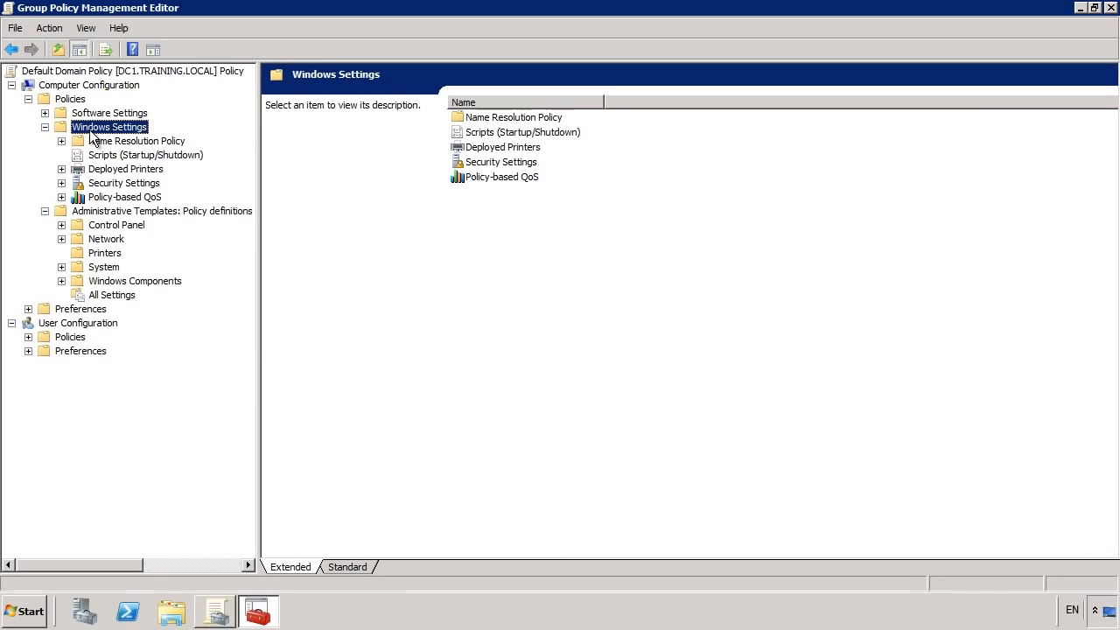
pyautogui.doubleClick(100, 182)
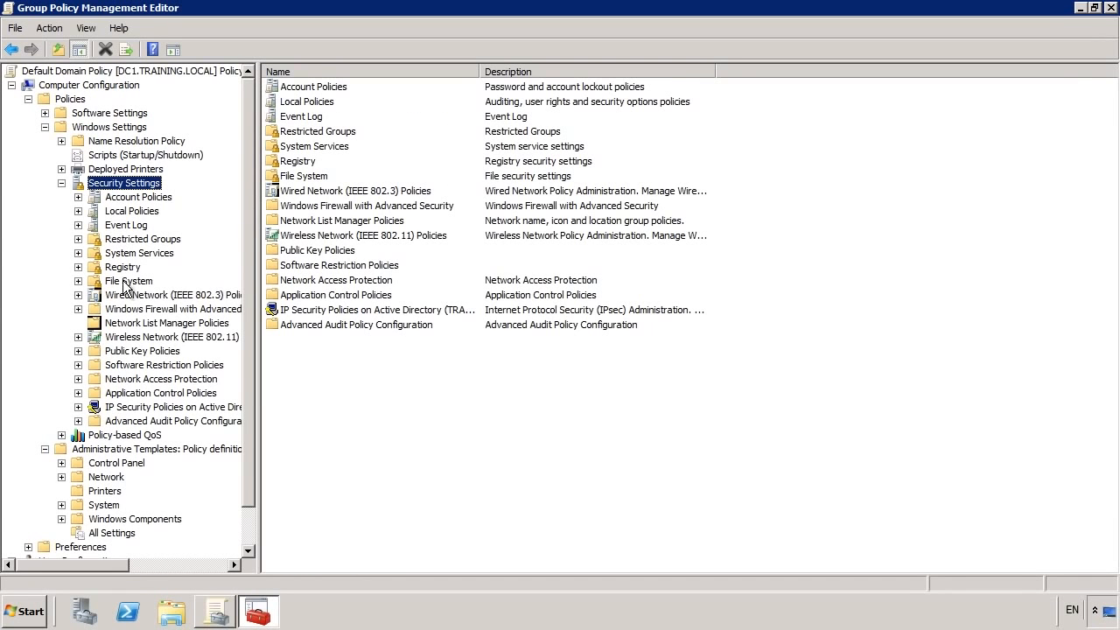
pyautogui.click(126, 351)
pyautogui.doubleClick(129, 353)
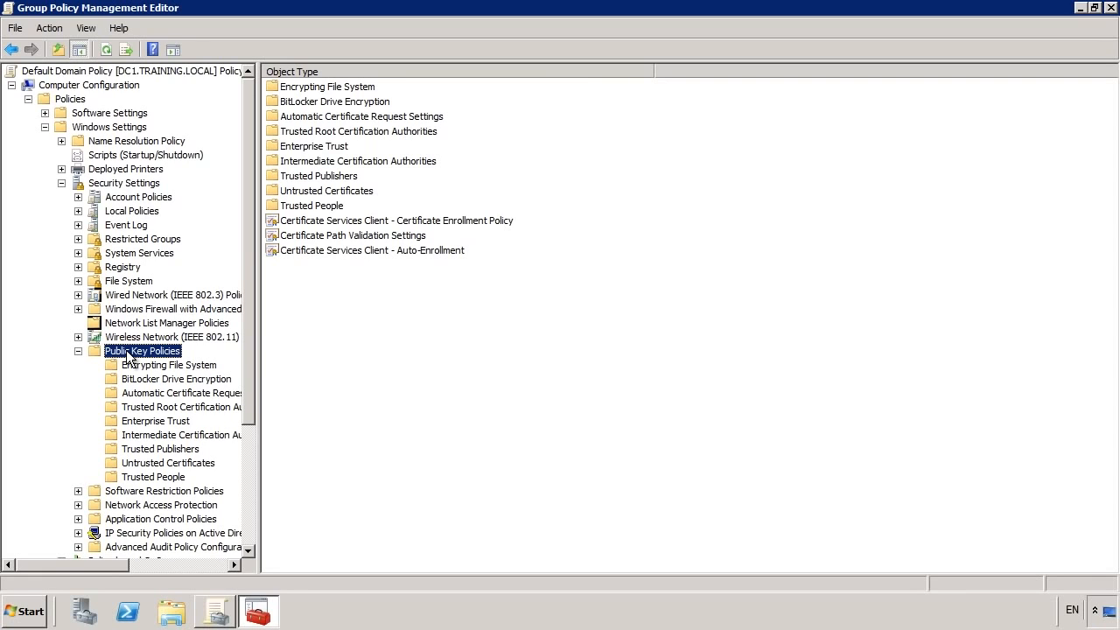
pyautogui.click(138, 381)
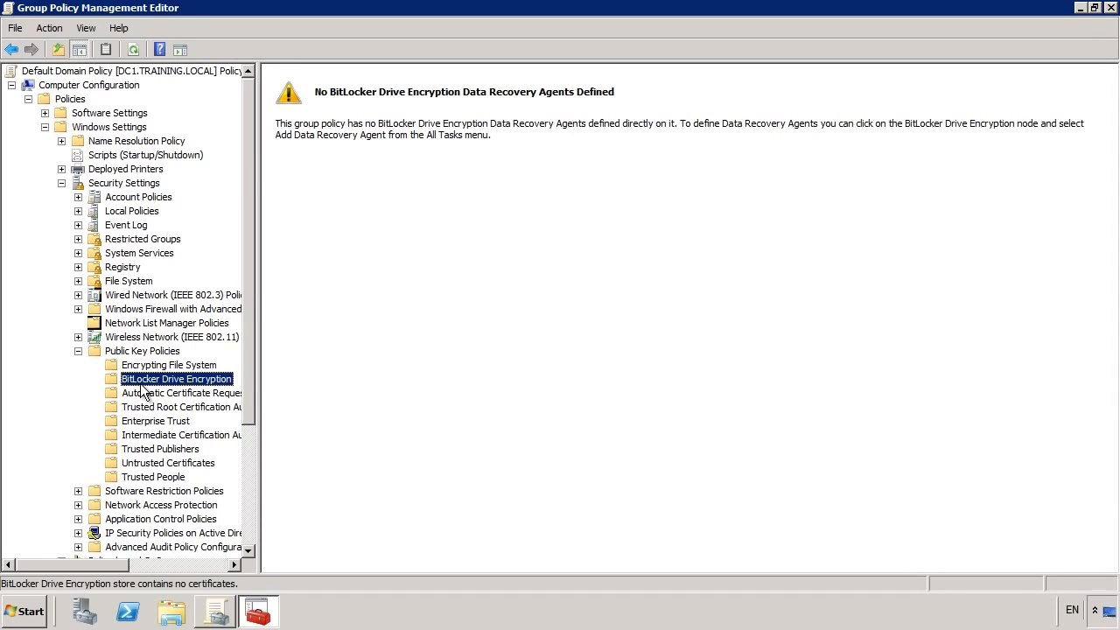
# Step: Start adding a data recovery agent for BitLocker Drive Encryption and advance the wizard to the recovery agent selection
pyautogui.rightClick(140, 385)
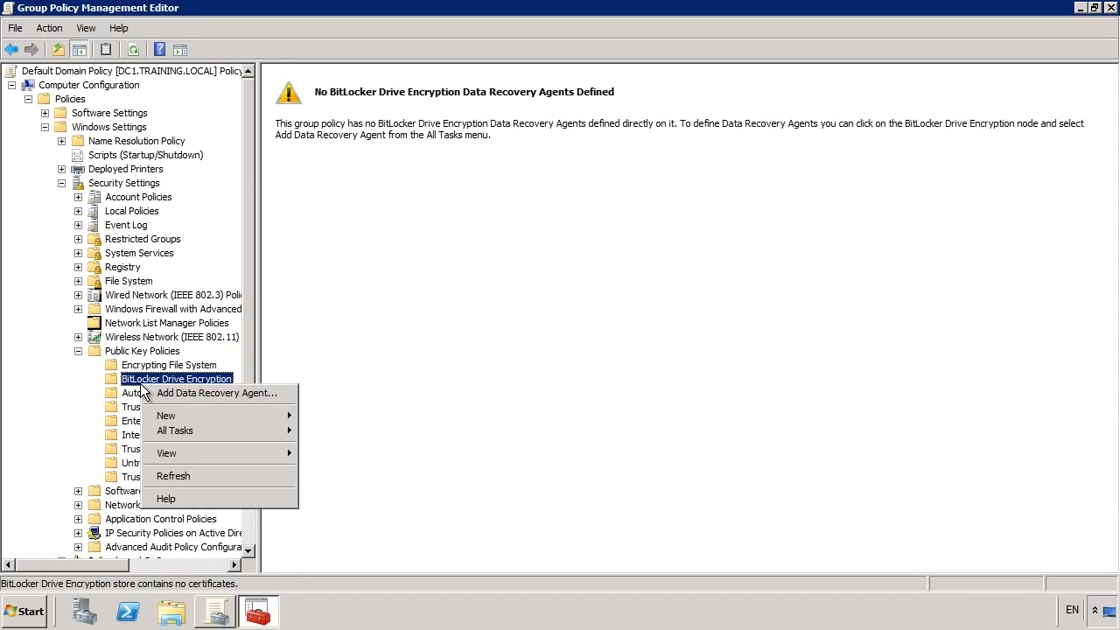
pyautogui.click(287, 396)
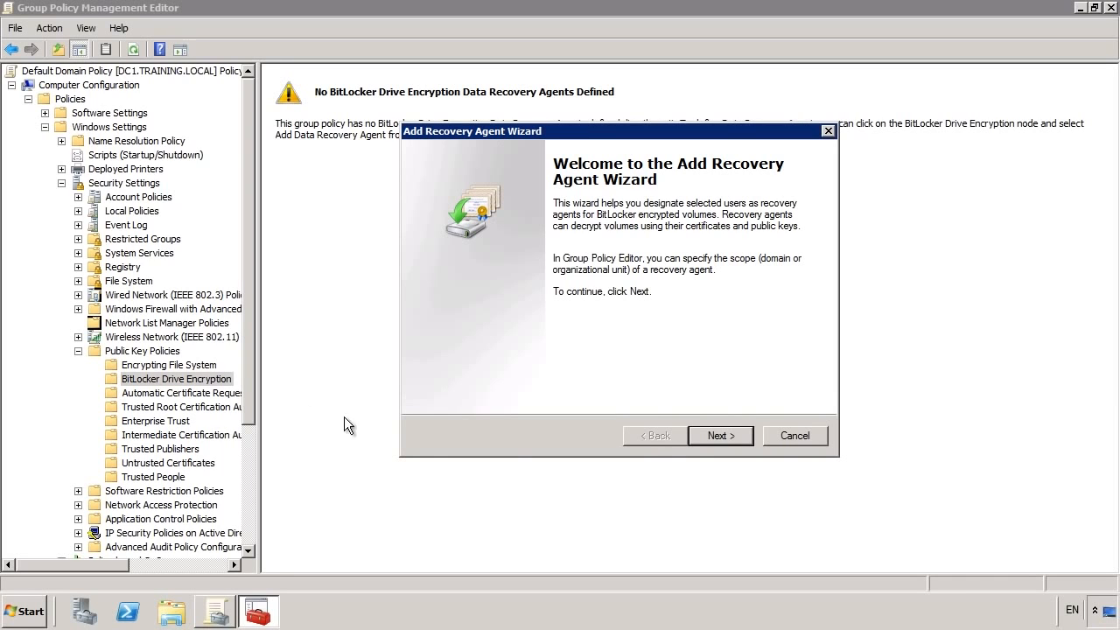
pyautogui.click(696, 433)
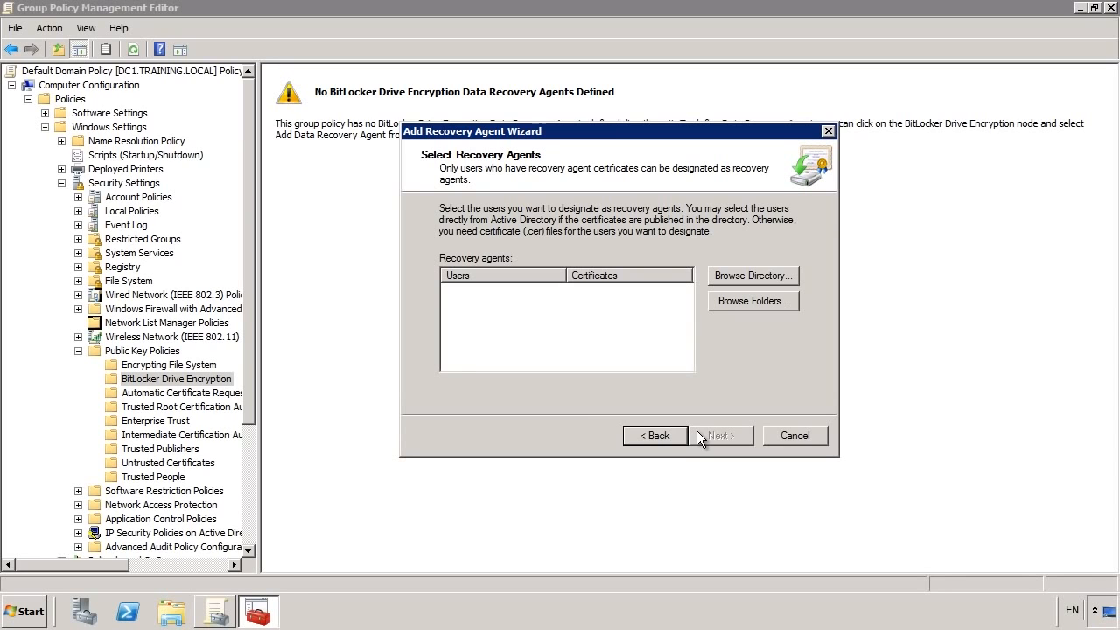
# Step: Switch to a Command Prompt, change to the Desktop folder and run cipher /r:admin to generate recovery agent certificate files
pyautogui.click(26, 613)
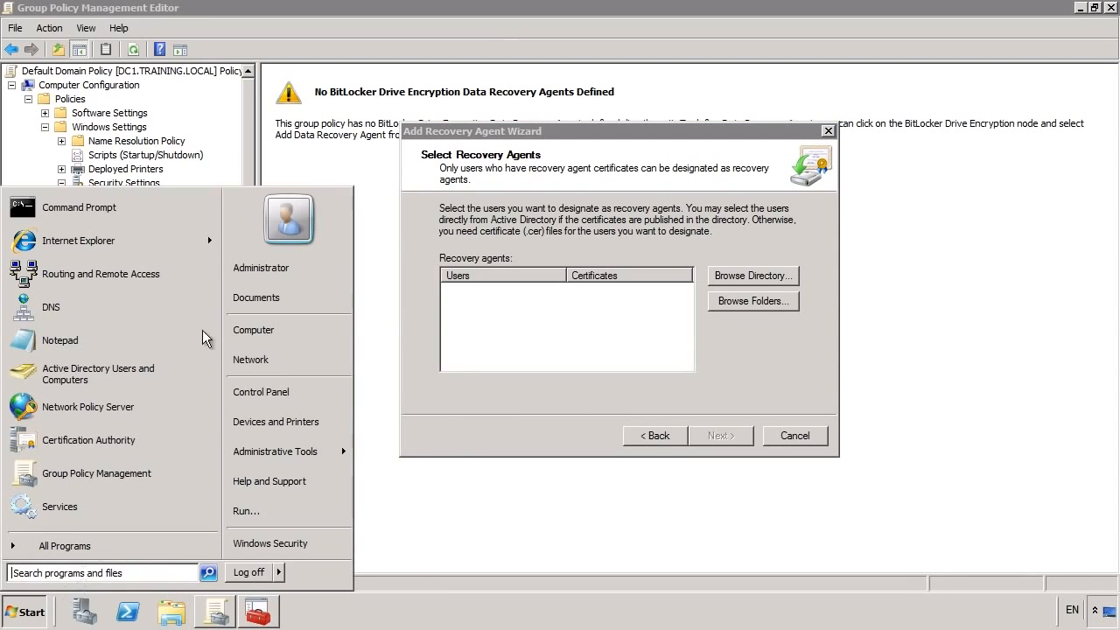
pyautogui.click(173, 213)
pyautogui.write('cd Desktop')
pyautogui.press('Return')
pyautogui.write('cipher /r:admin')
pyautogui.press('Return')
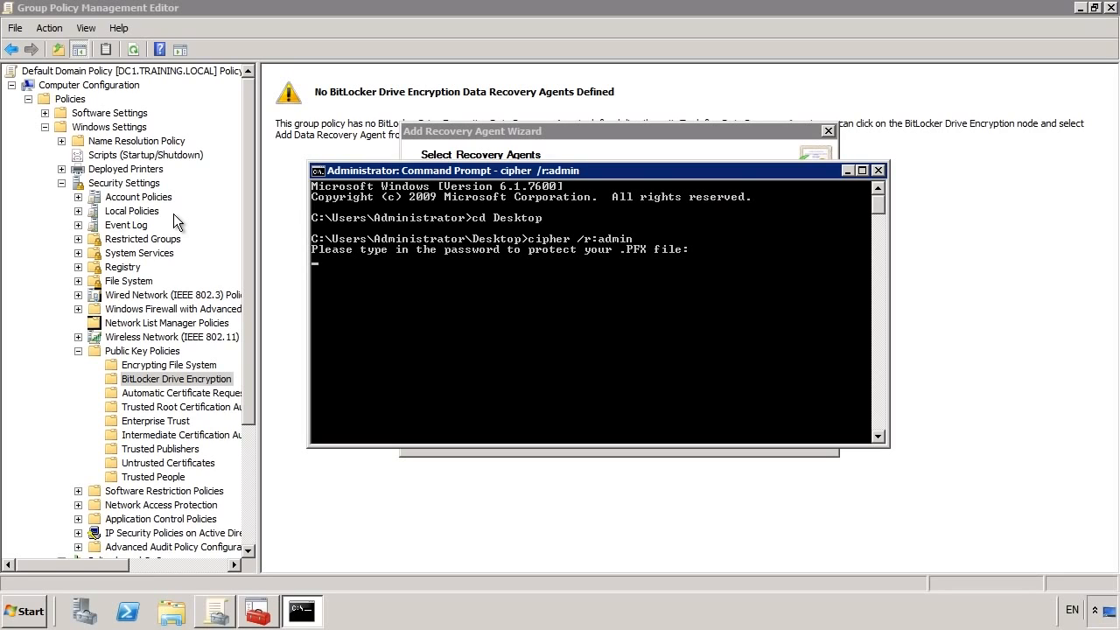
# Step: Enter and confirm the password protecting the .PFX file, and exit the Command Prompt
pyautogui.press('Return')
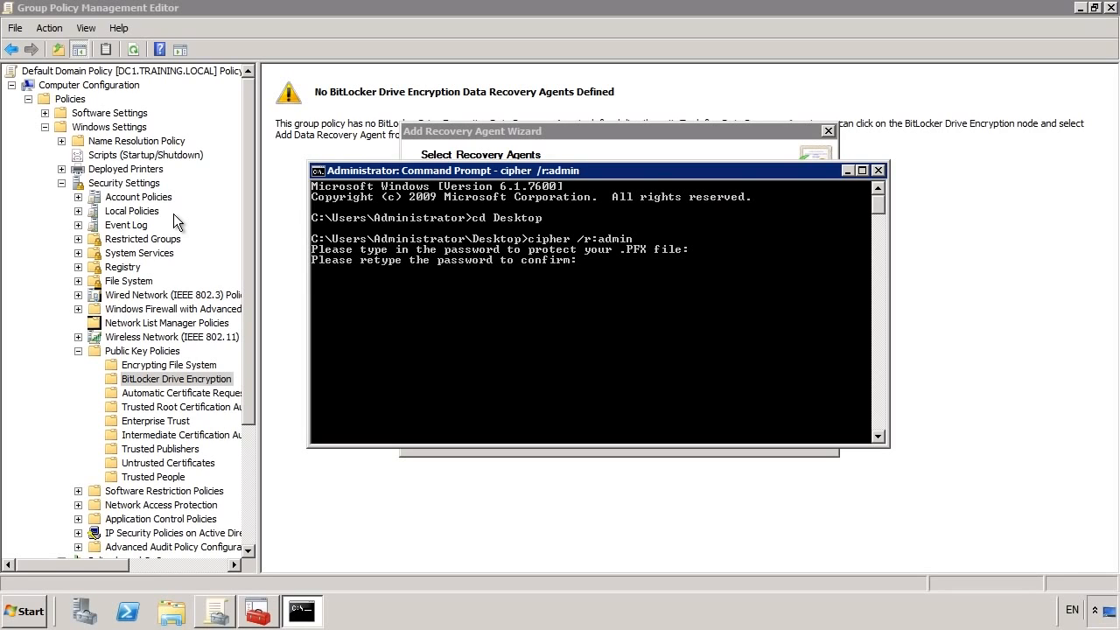
pyautogui.press('Return')
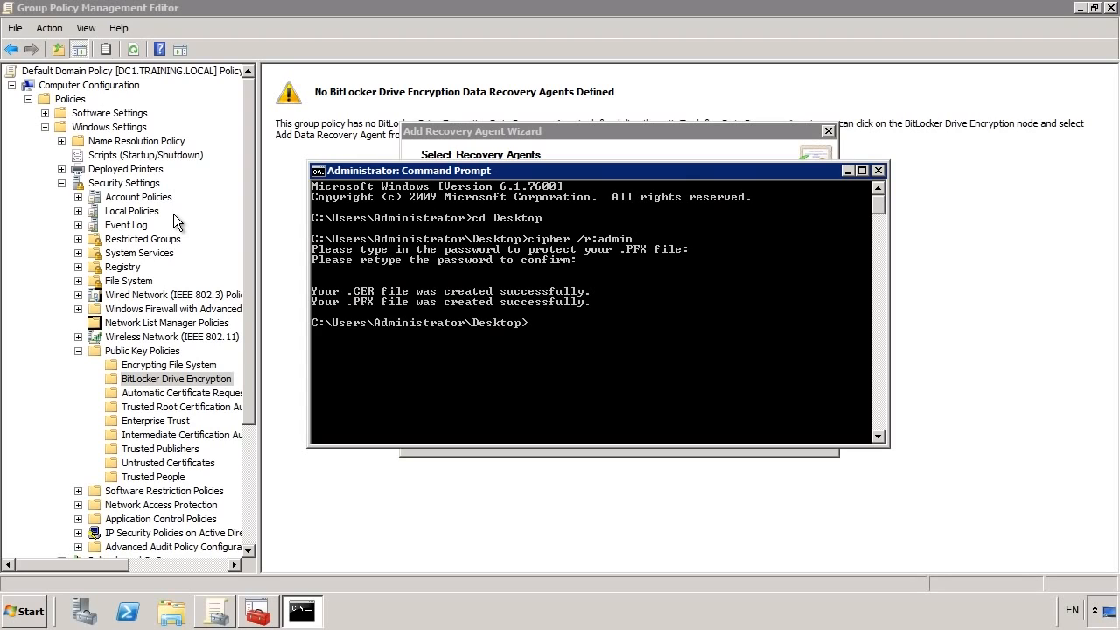
pyautogui.write('exit')
pyautogui.press('Return')
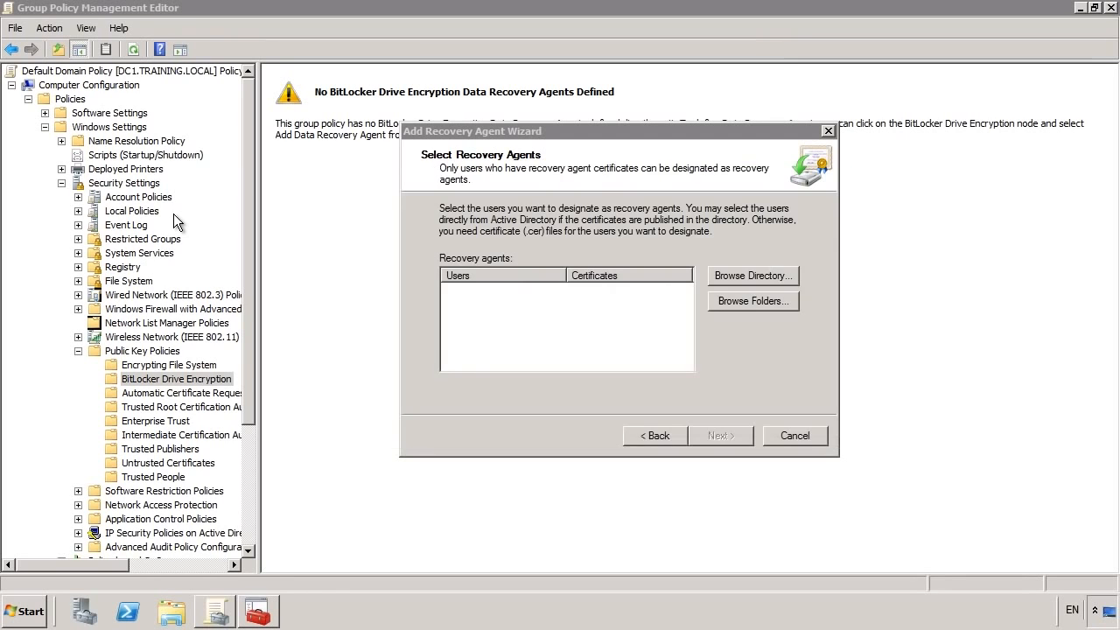
# Step: Add the admin certificate from the Desktop as a recovery agent, accept its installation and advance to the wizard's completion page
pyautogui.click(781, 306)
pyautogui.click(299, 272)
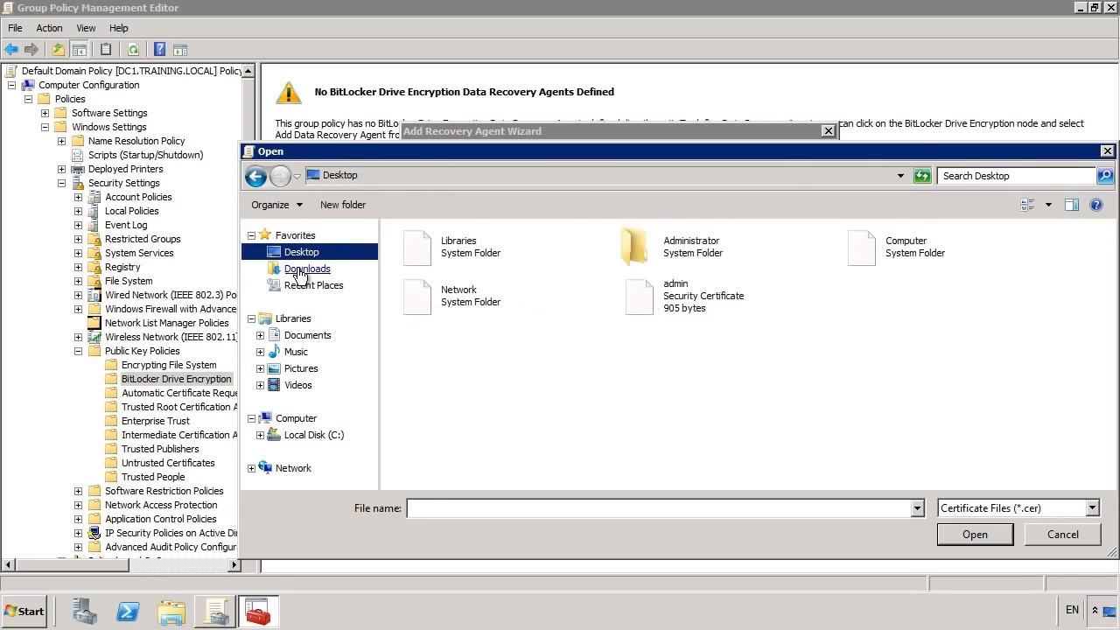
pyautogui.doubleClick(668, 297)
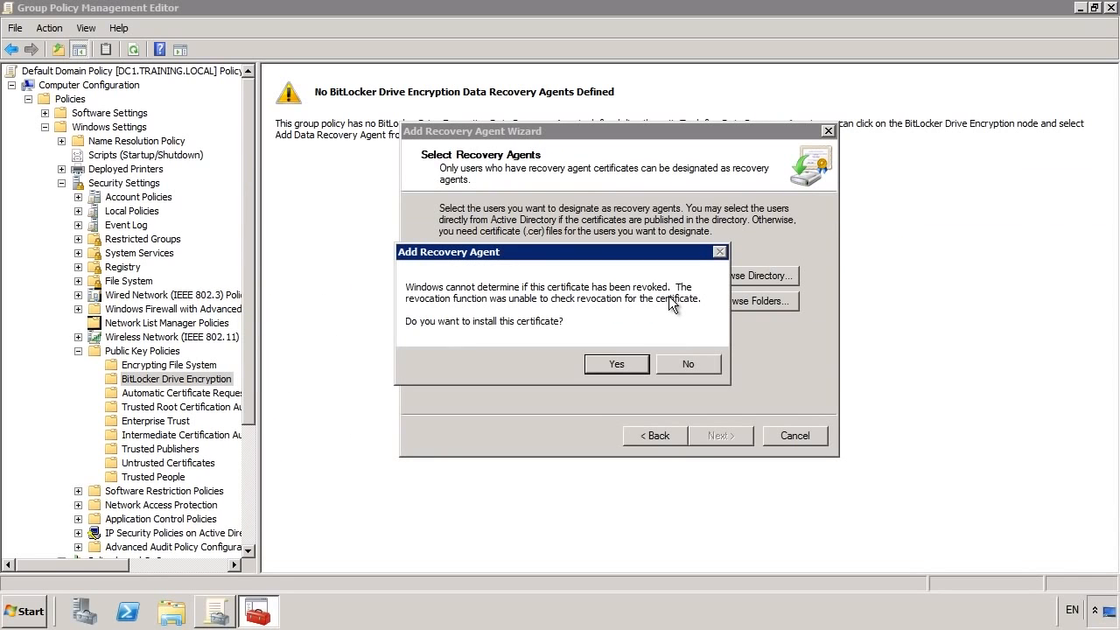
pyautogui.click(617, 364)
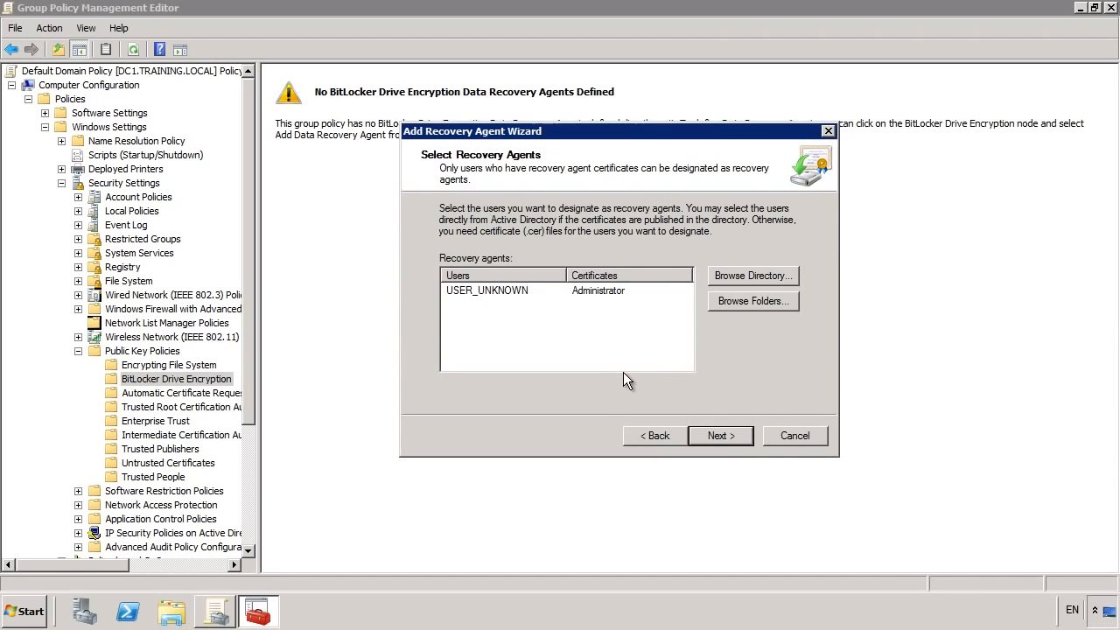
pyautogui.click(749, 437)
pyautogui.click(749, 438)
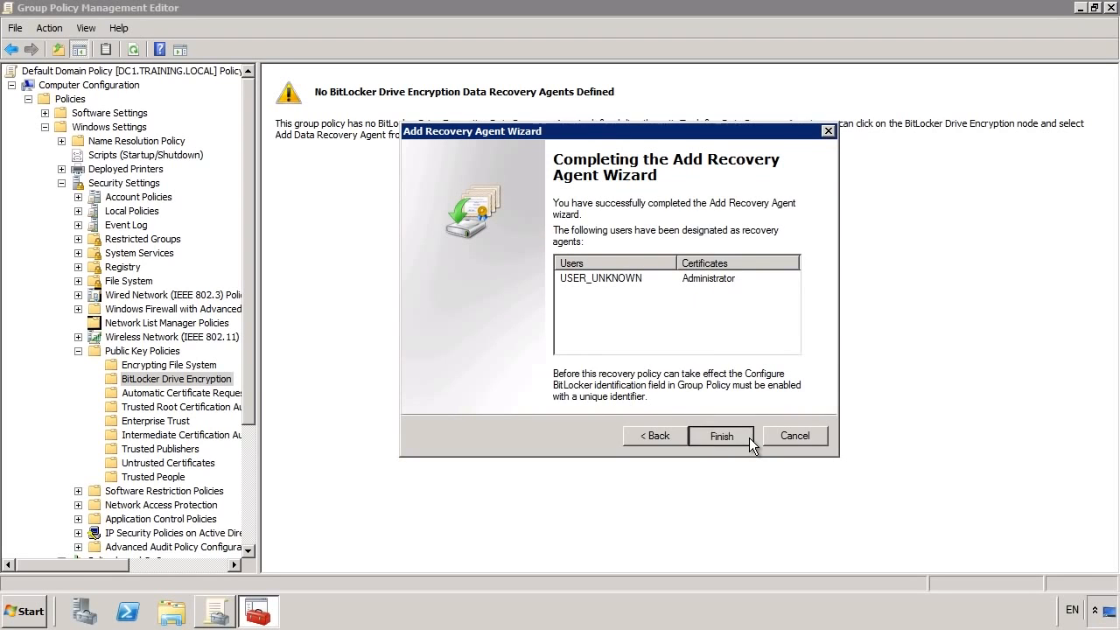